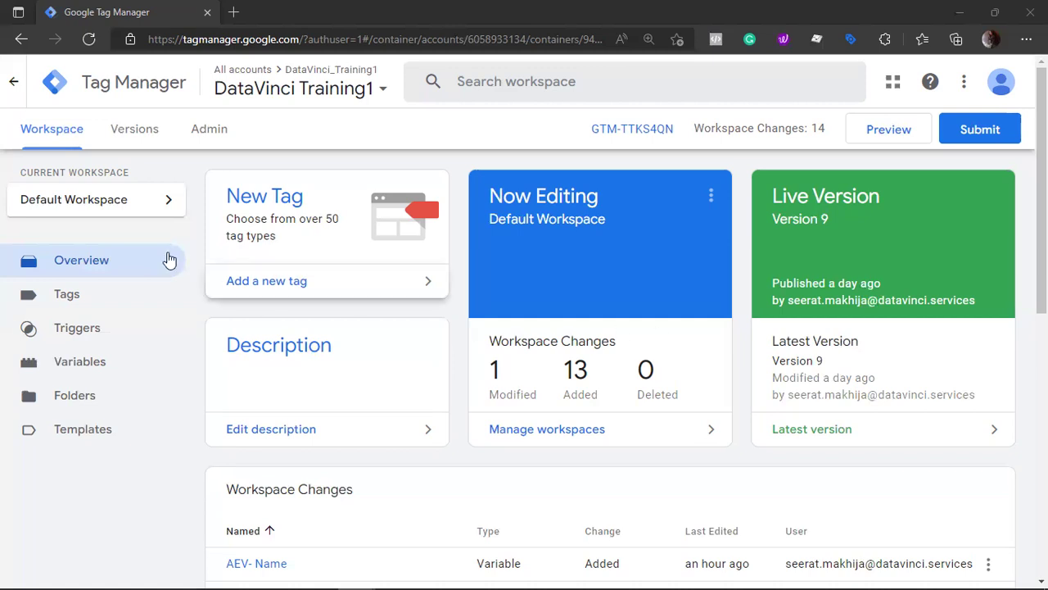
- Create a new tag in the workspace and set its type to Custom HTML
left_click(59, 297)
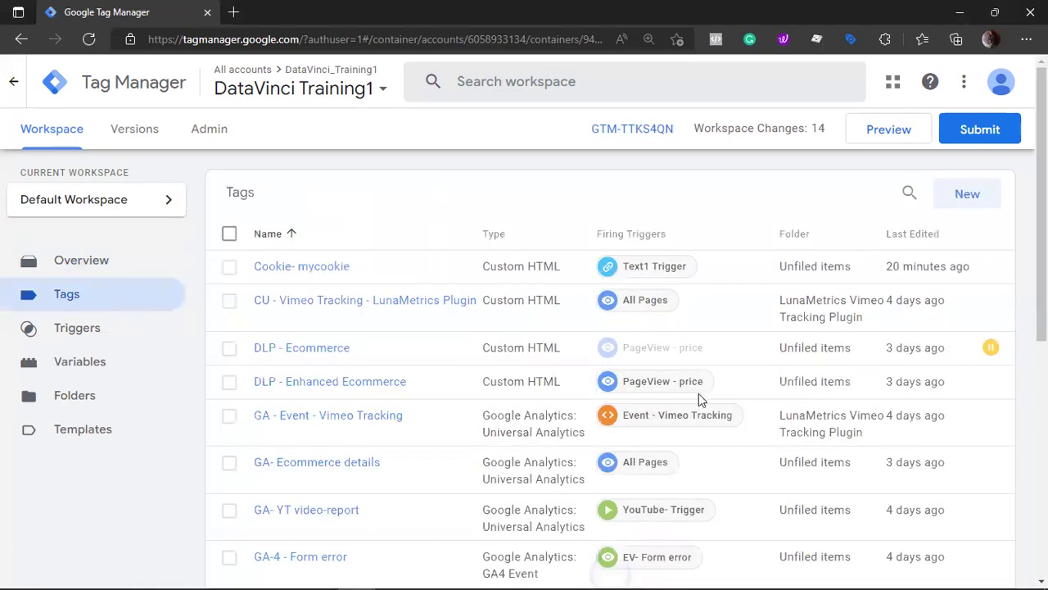
left_click(966, 211)
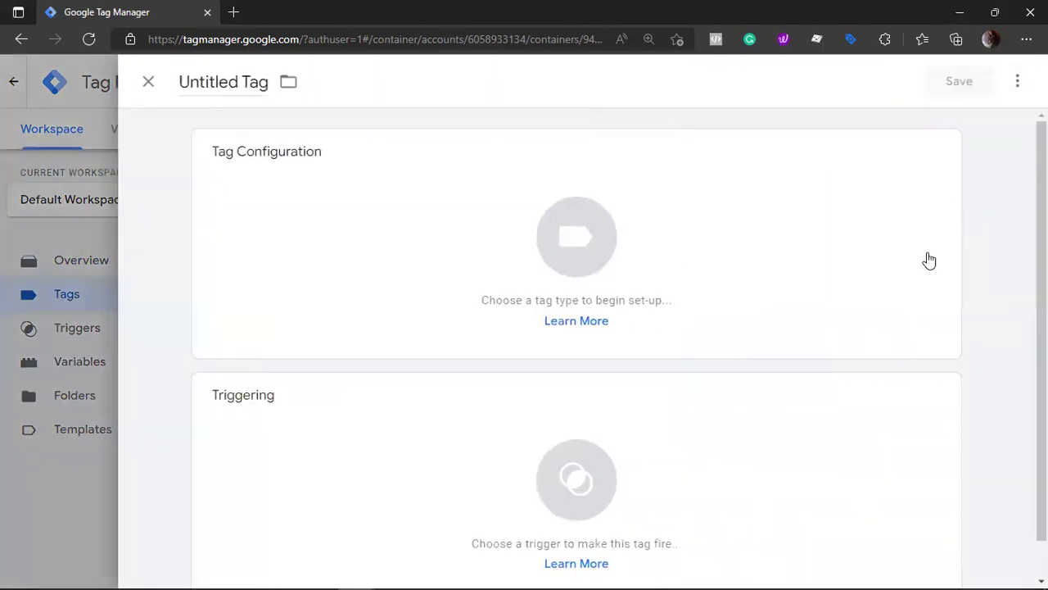
left_click(598, 340)
scroll(643, 335, "down", 7)
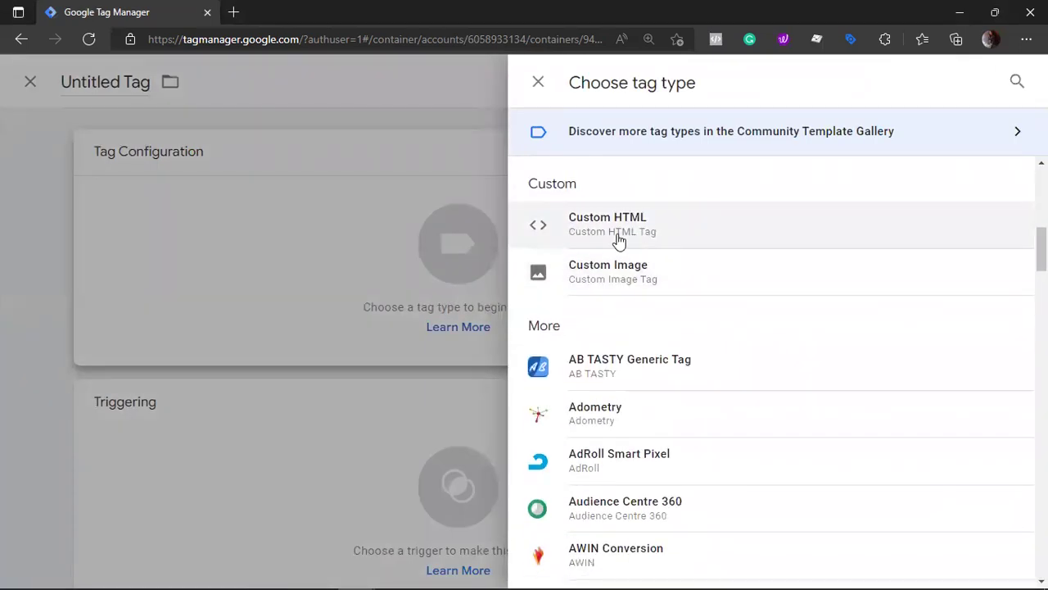
left_click(620, 239)
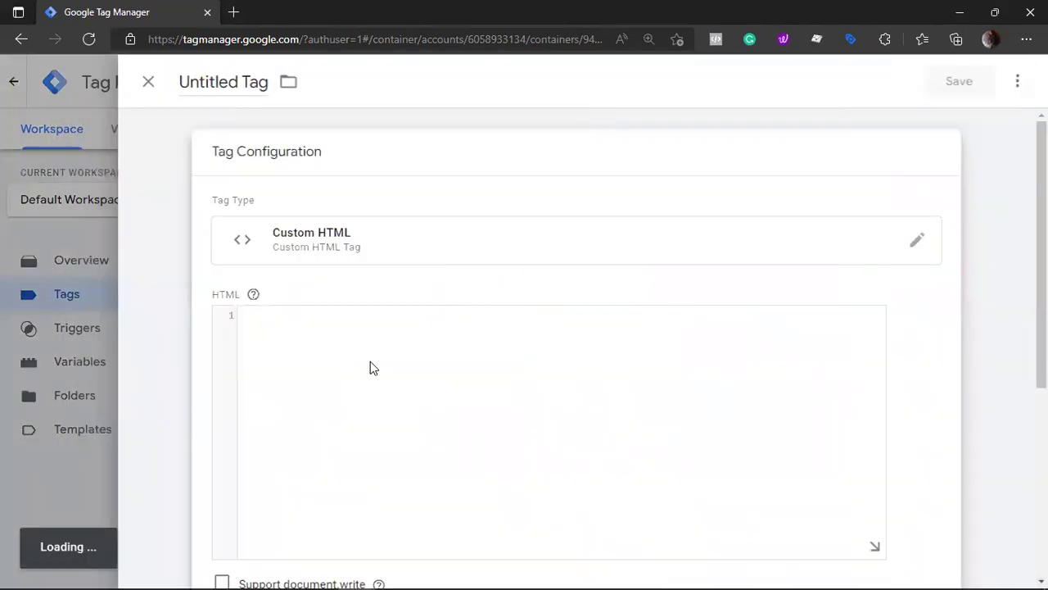
- Enter an opening <script> tag and a closing </script> tag on separate lines in the new tag's HTML
left_click(370, 362)
type("<")
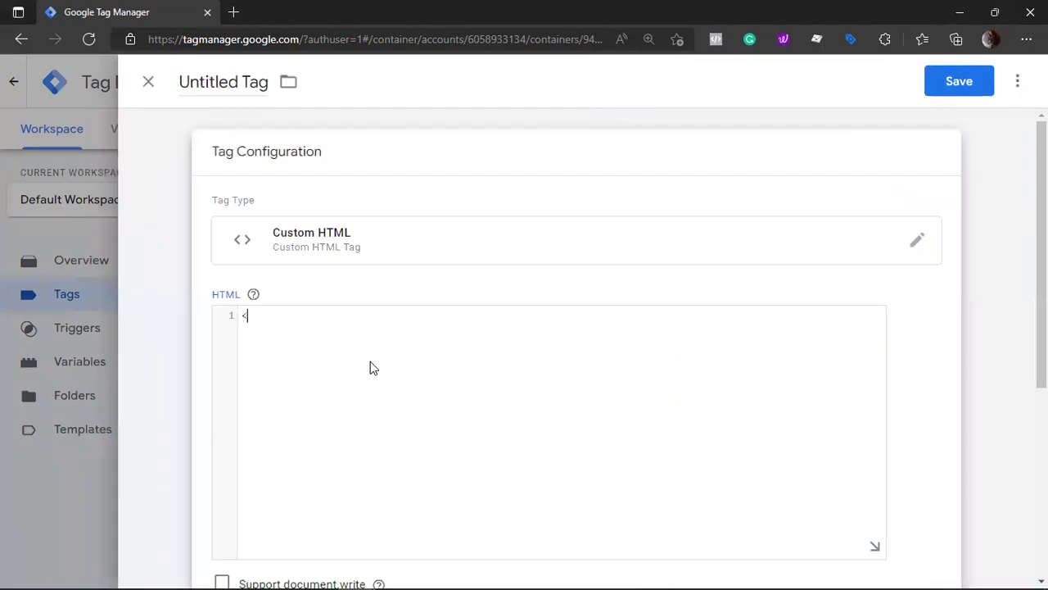
type("scfript")
key("BackSpace")
key("BackSpace")
key("BackSpace")
key("BackSpace")
key("BackSpace")
key("BackSpace")
type("ctipt")
key("BackSpace")
key("BackSpace")
key("BackSpace")
key("BackSpace")
type("ript>")
key("Return")
key("BackSpace")
key("BackSpace")
type("<s")
key("BackSpace")
type("/script>")
- Add the line document.cookie = "myCookie = testing" between the script tags
key("Up")
key("Return")
type("documen")
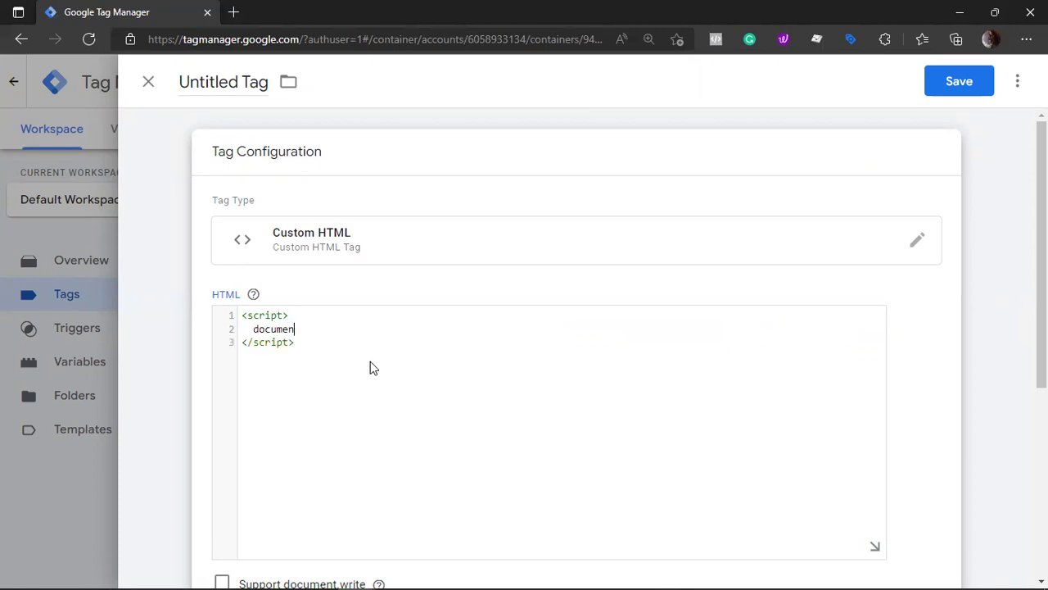
type("t.cookie")
type(" = \"\"")
type("myCook")
type("ie = ")
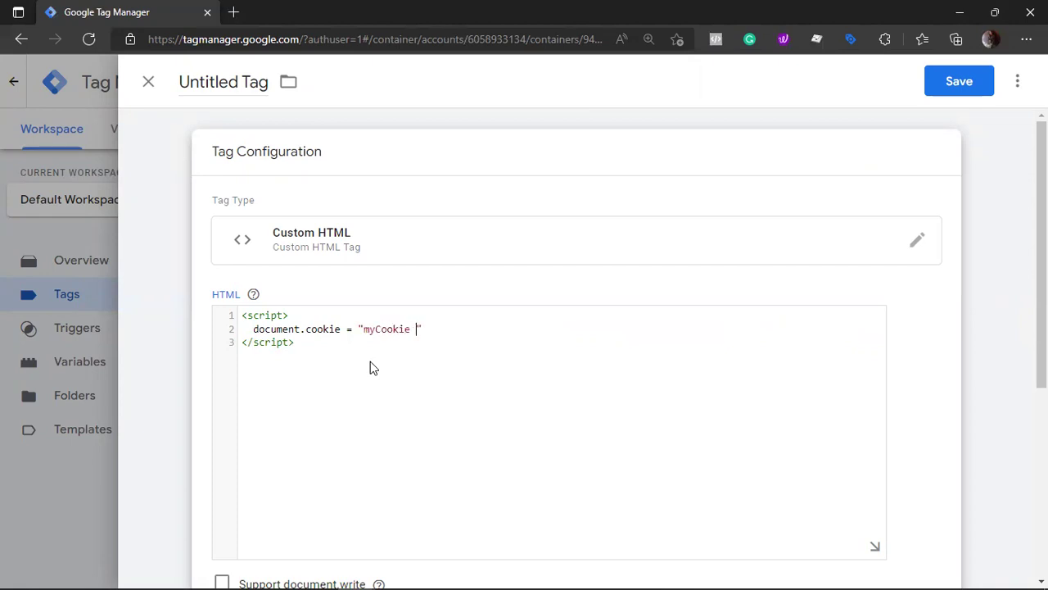
type("testing")
- Assign Text1 Trigger as the firing trigger of the untitled tag
scroll(435, 363, "down", 3)
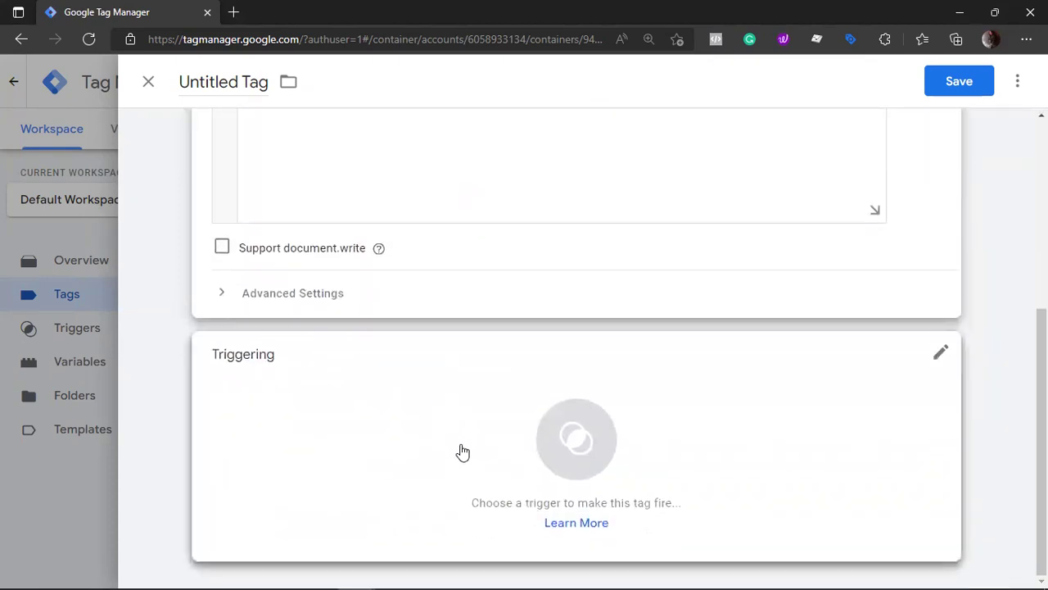
left_click(461, 451)
scroll(463, 451, "down", 3)
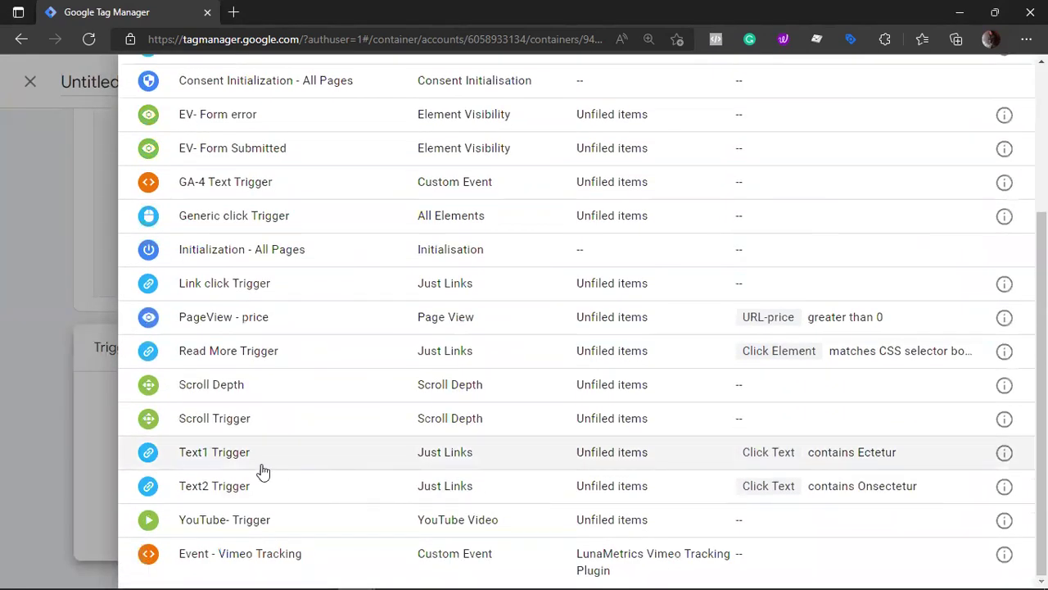
left_click(322, 463)
- Review the link-click conditions of Text1 Trigger and discard the unsaved untitled tag
left_click(325, 484)
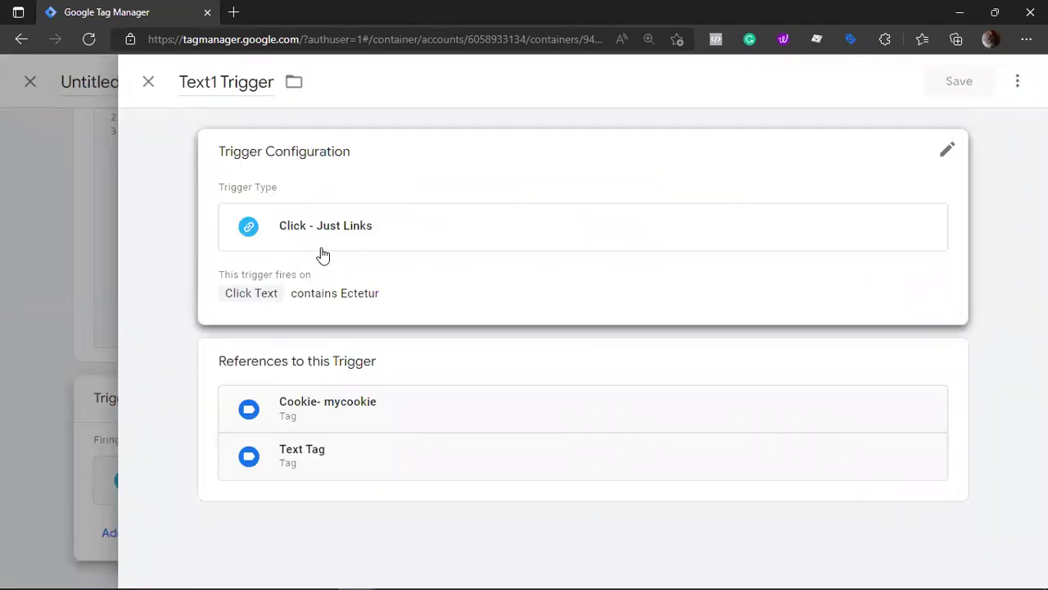
left_click(370, 269)
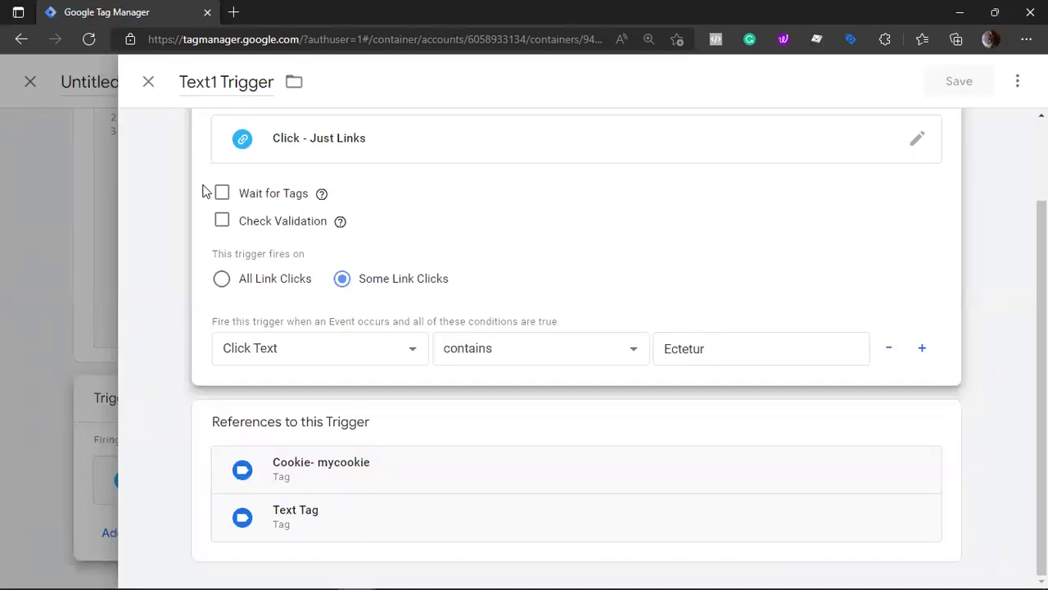
left_click(148, 84)
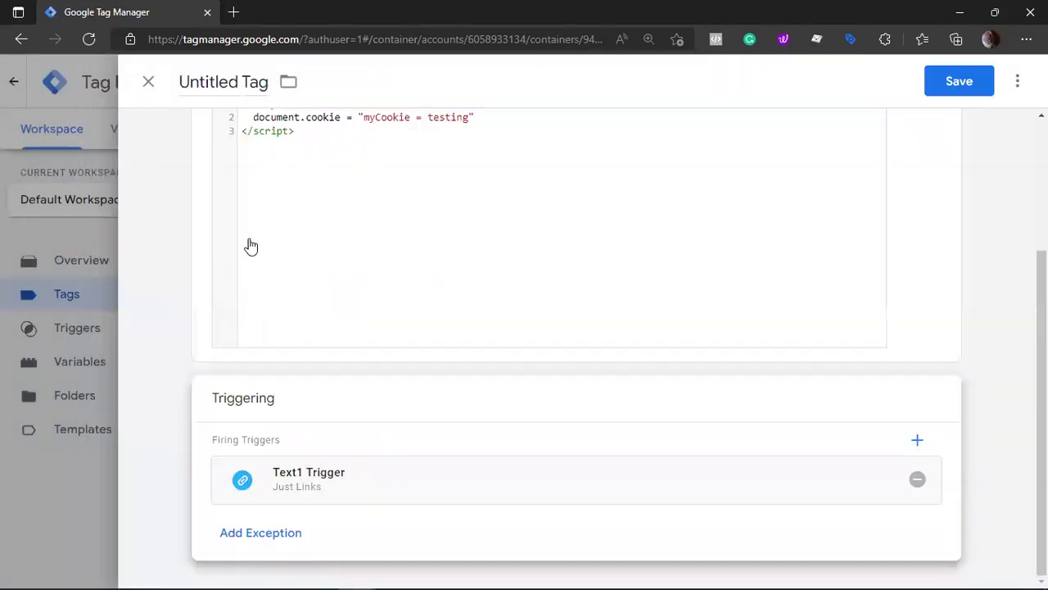
left_click(148, 84)
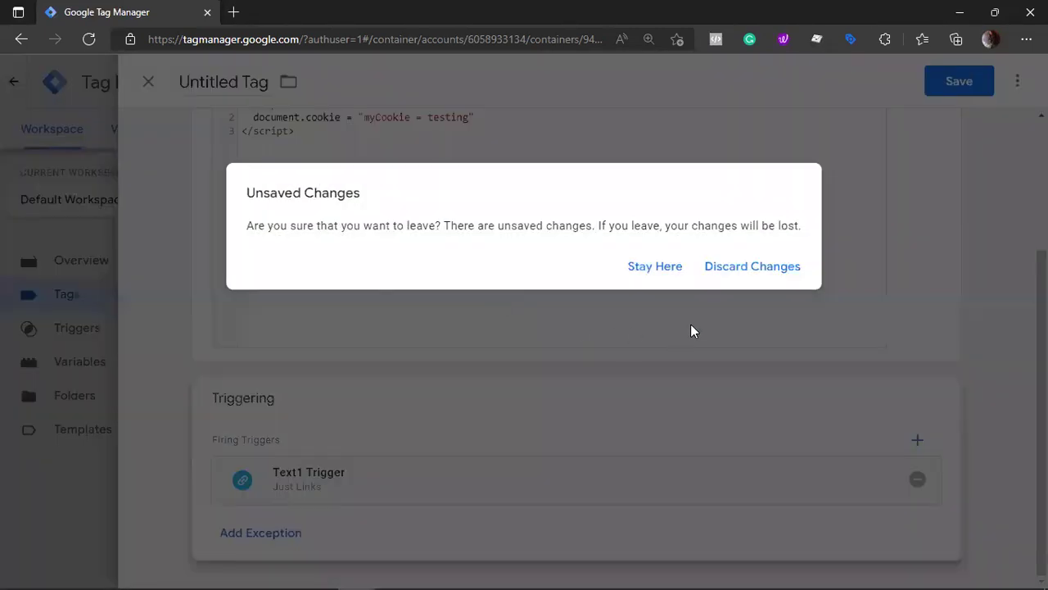
left_click(718, 276)
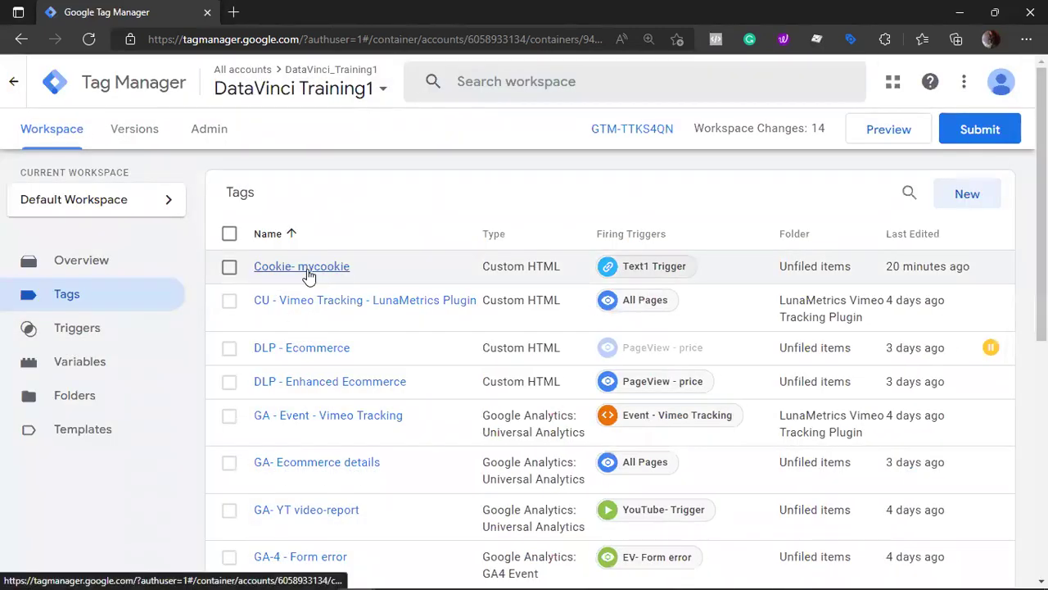
- Examine the script and firing trigger of the existing Cookie- mycookie tag, and close it without changes
left_click(308, 272)
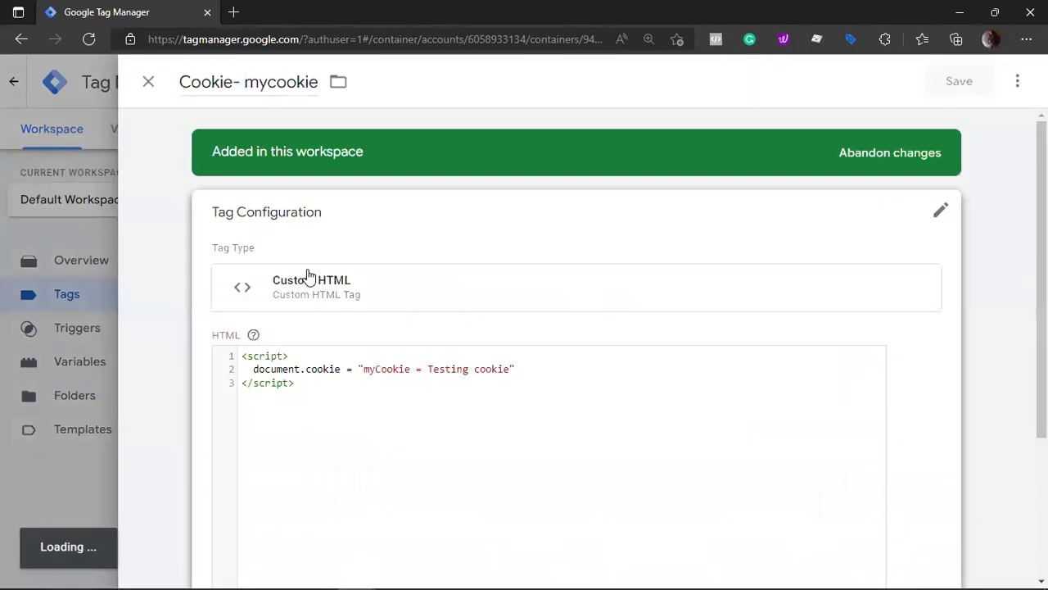
scroll(306, 274, "down", 1)
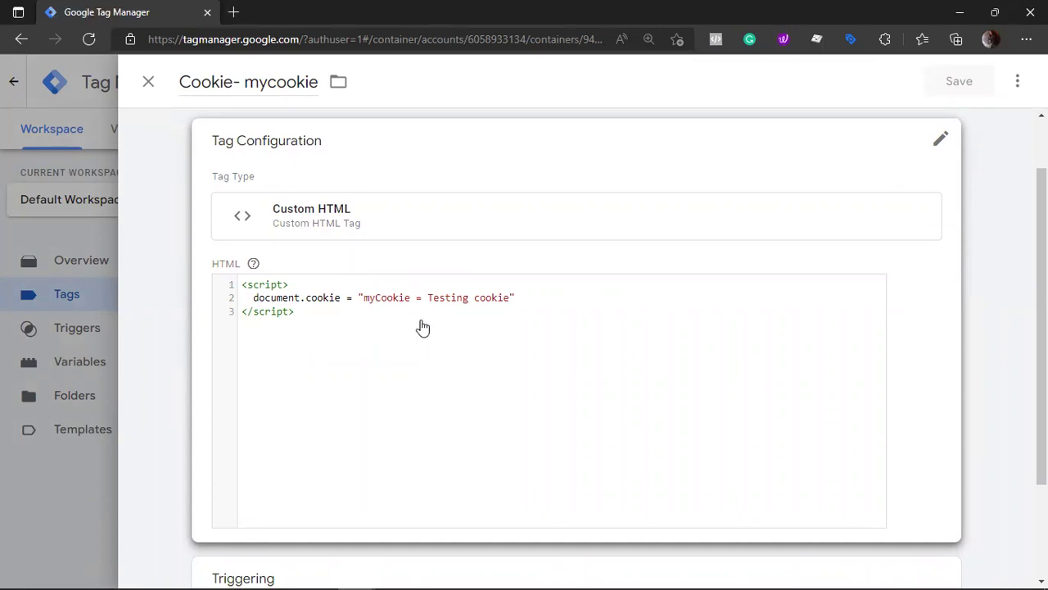
scroll(415, 402, "down", 2)
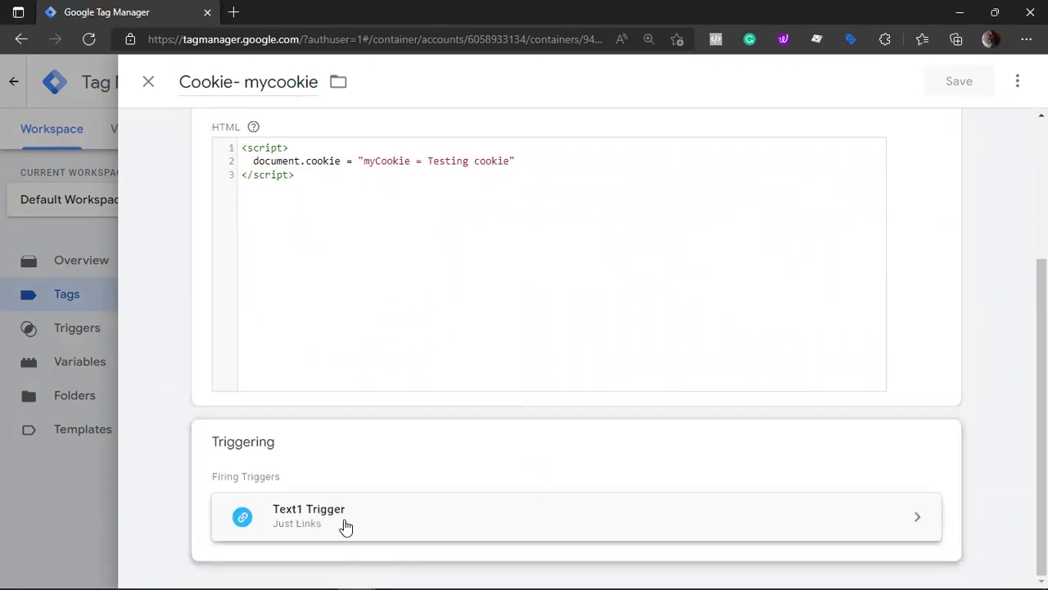
left_click(401, 522)
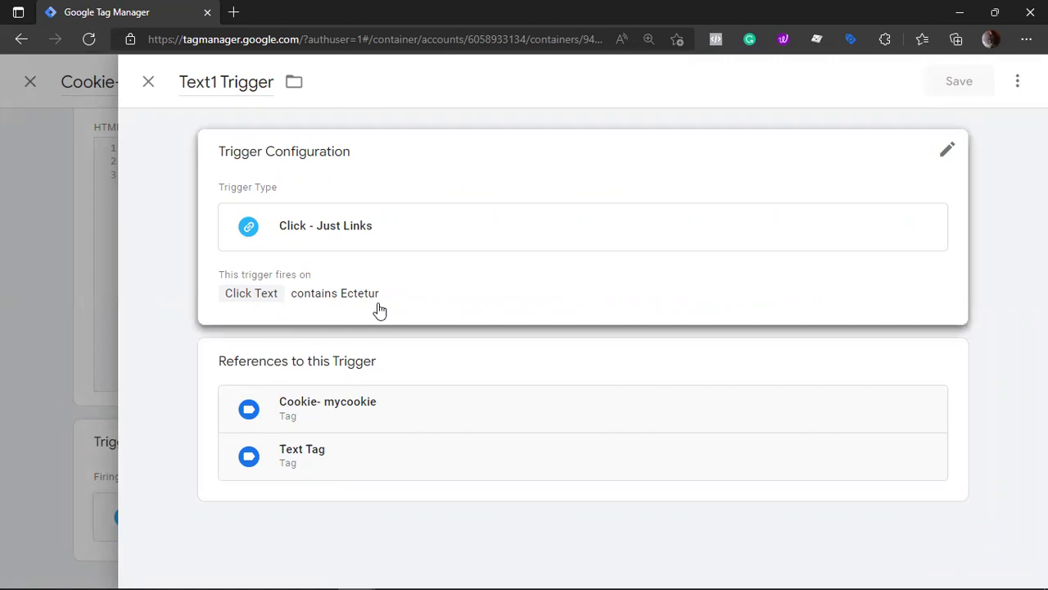
left_click(148, 82)
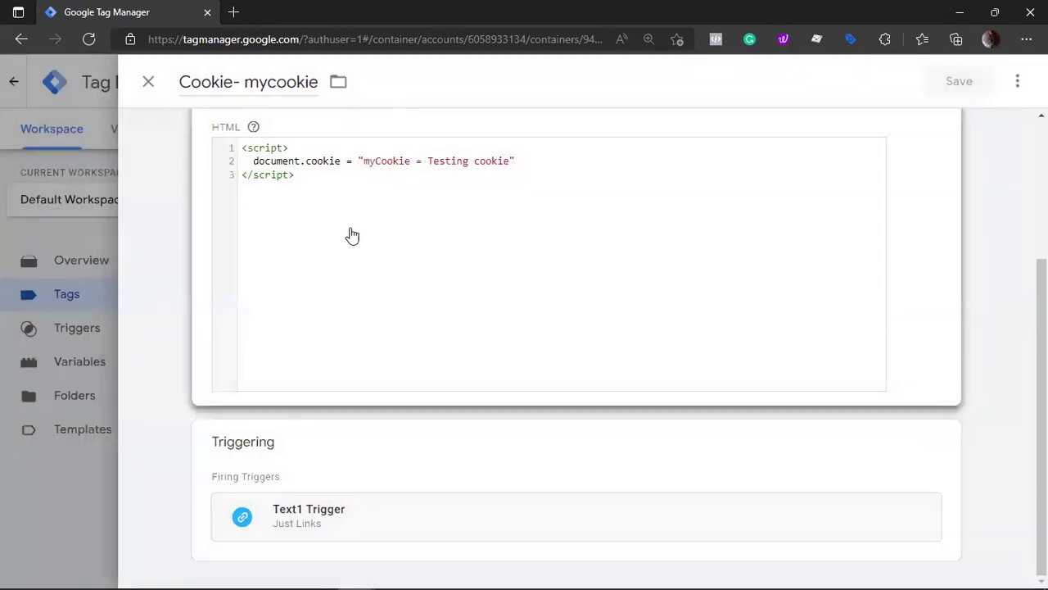
left_click(150, 83)
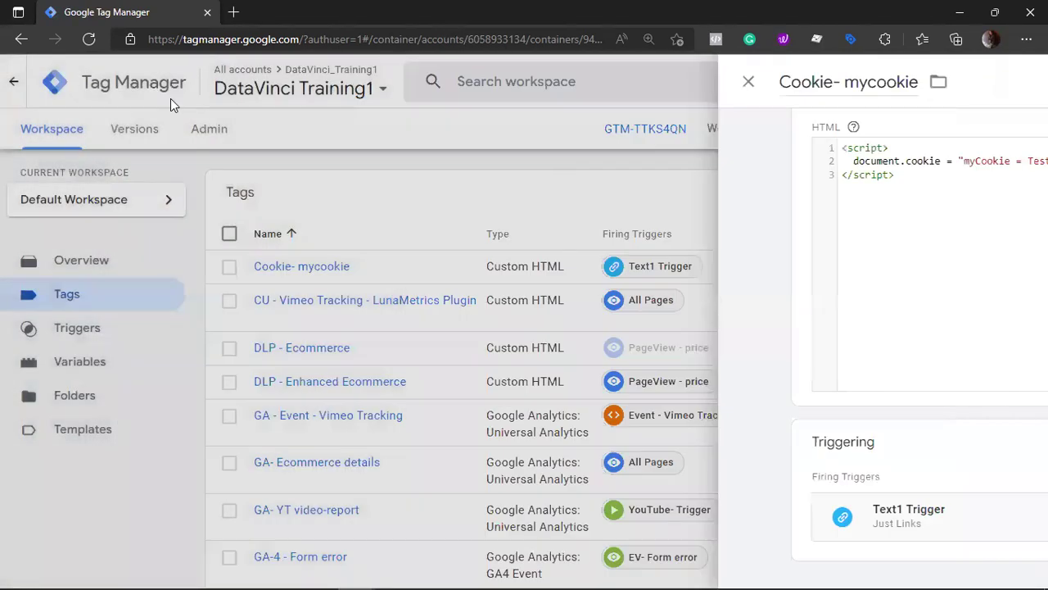
- Start previewing the container and connect Tag Assistant to the incandescent-semolina-e36e77.netlify.app site
left_click(910, 143)
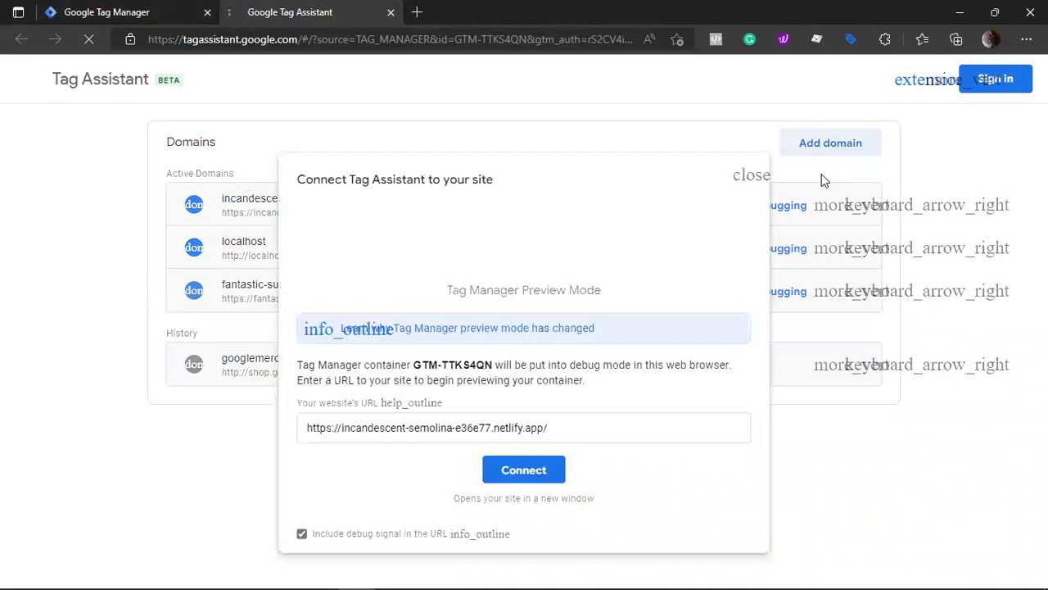
left_click(545, 473)
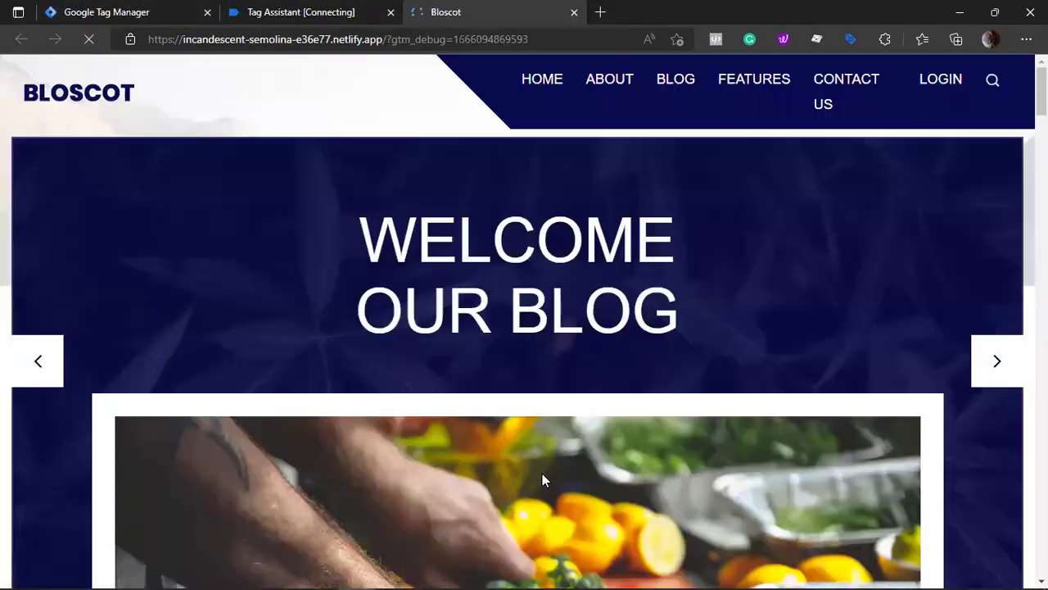
- Follow the Ectetur link in the blog page's TAG section to fire the cookie tag
scroll(541, 340, "down", 15)
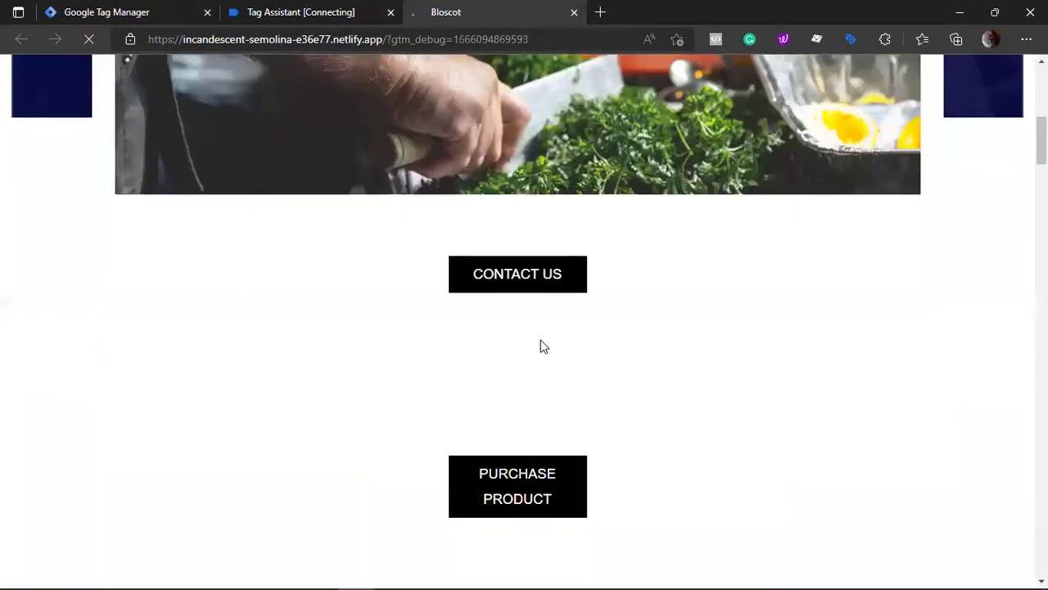
scroll(541, 346, "down", 12)
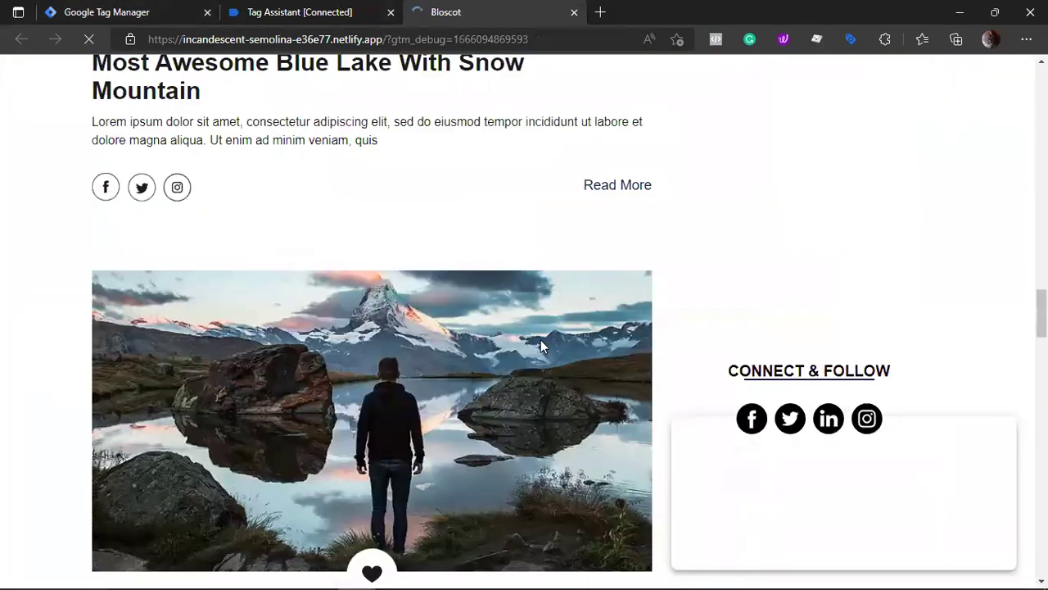
scroll(540, 347, "down", 10)
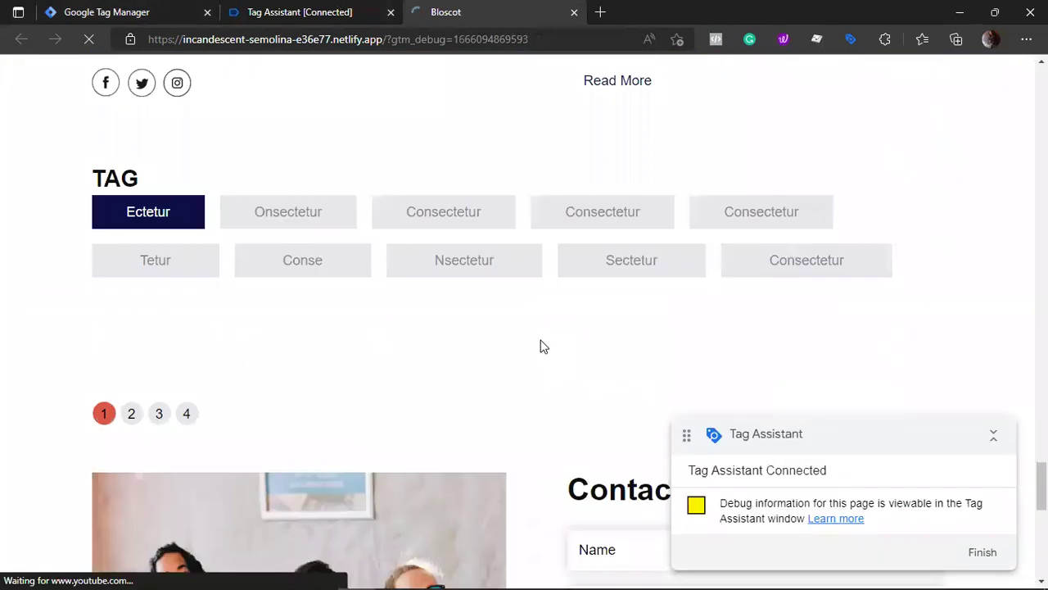
scroll(541, 347, "up", 3)
scroll(540, 346, "up", 1)
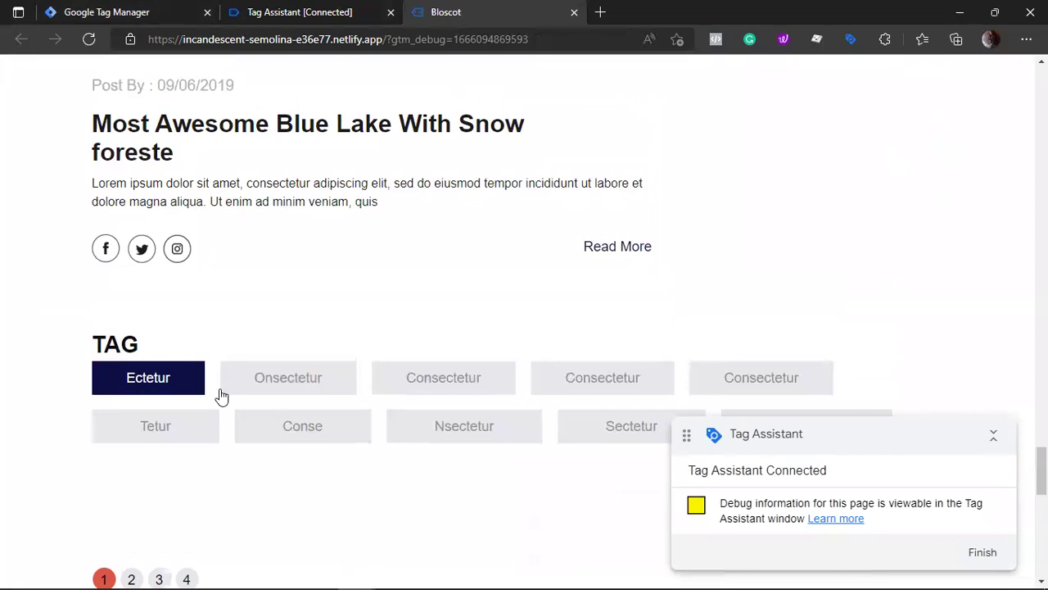
left_click(150, 383)
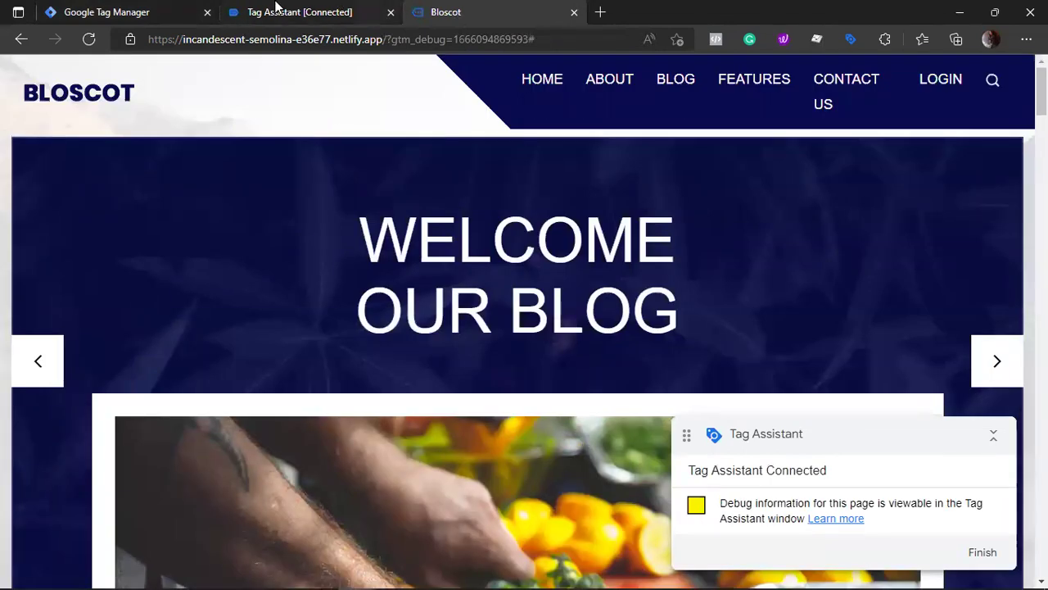
- Switch to Tag Assistant and inspect the Cookie- mycookie tag's properties and firing triggers under Link Click event 16
left_click(276, 7)
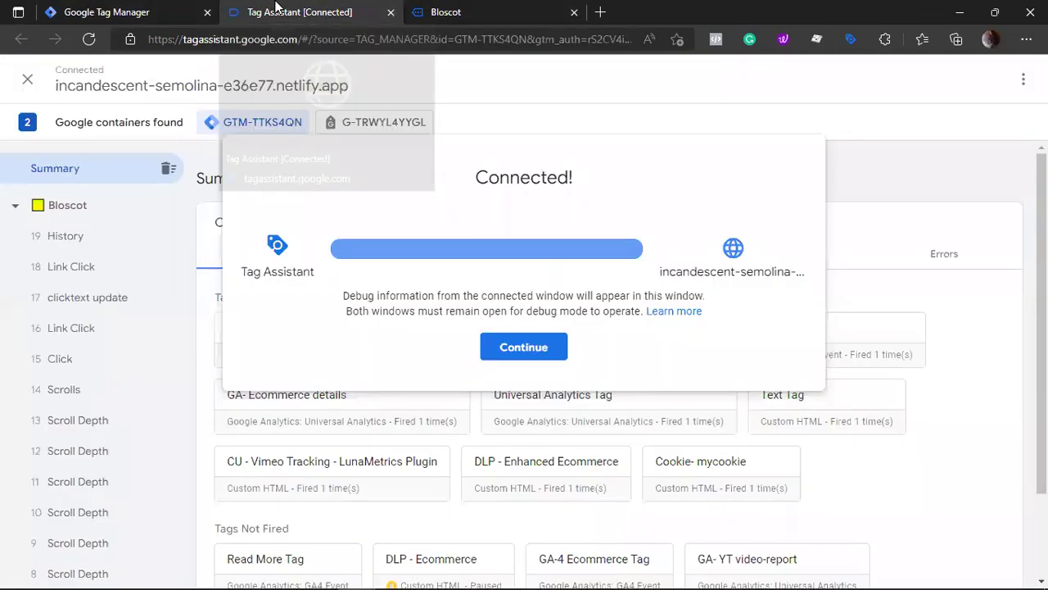
left_click(522, 350)
left_click(104, 329)
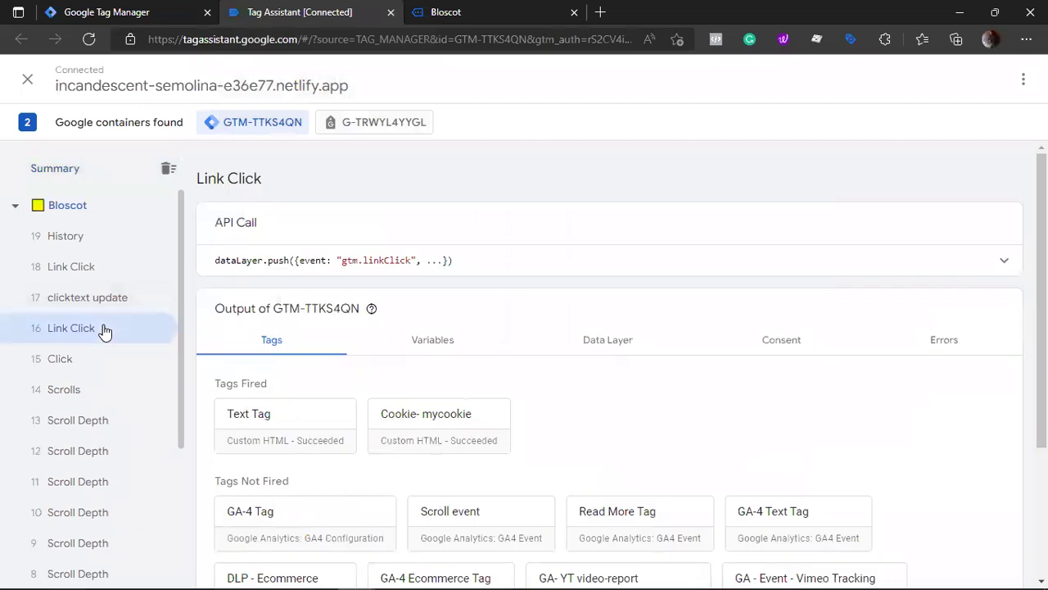
left_click(434, 440)
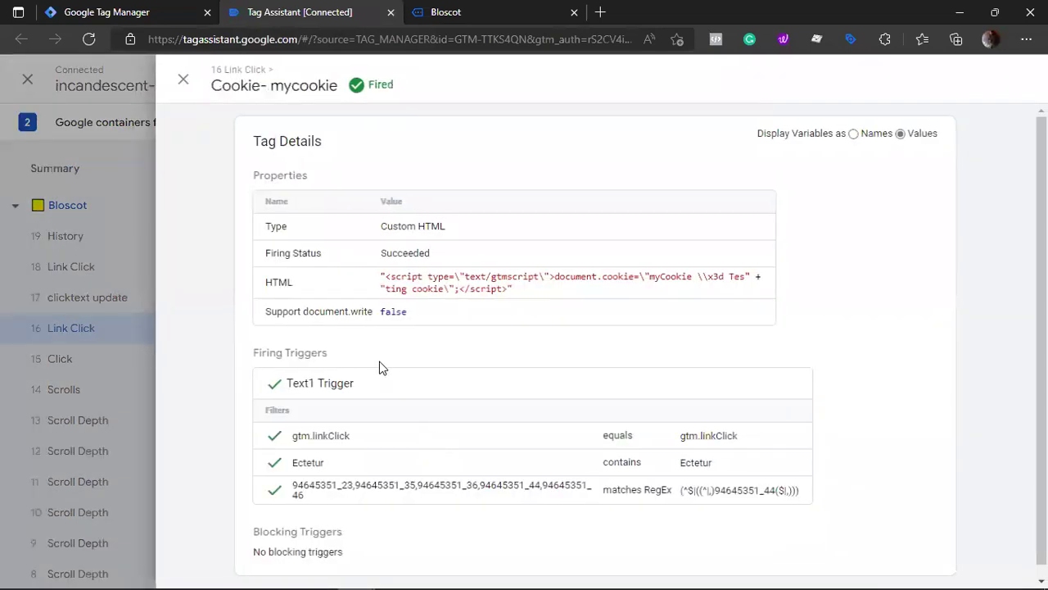
scroll(379, 361, "down", 1)
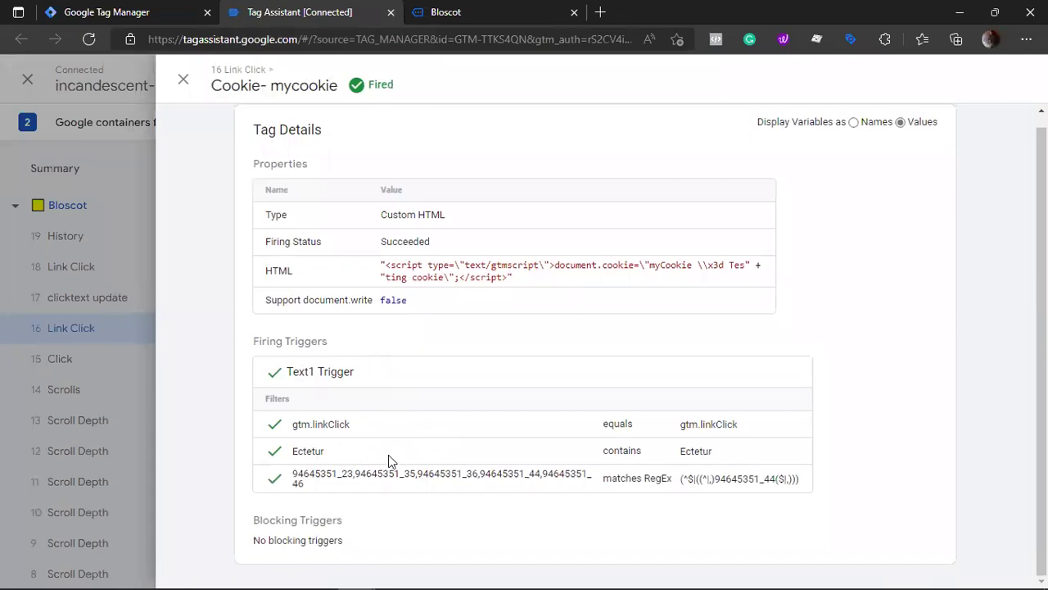
scroll(388, 455, "up", 1)
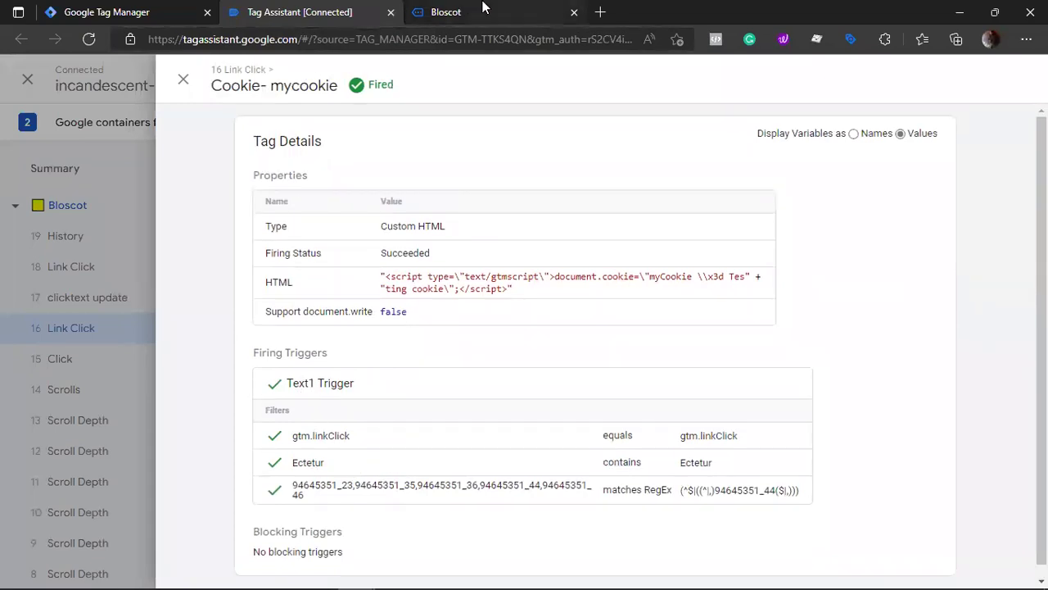
- Switch to the Bloscot page and inspect the cookies stored for incandescent-semolina-e36e77.netlify.app in the developer tools' Application storage
left_click(484, 11)
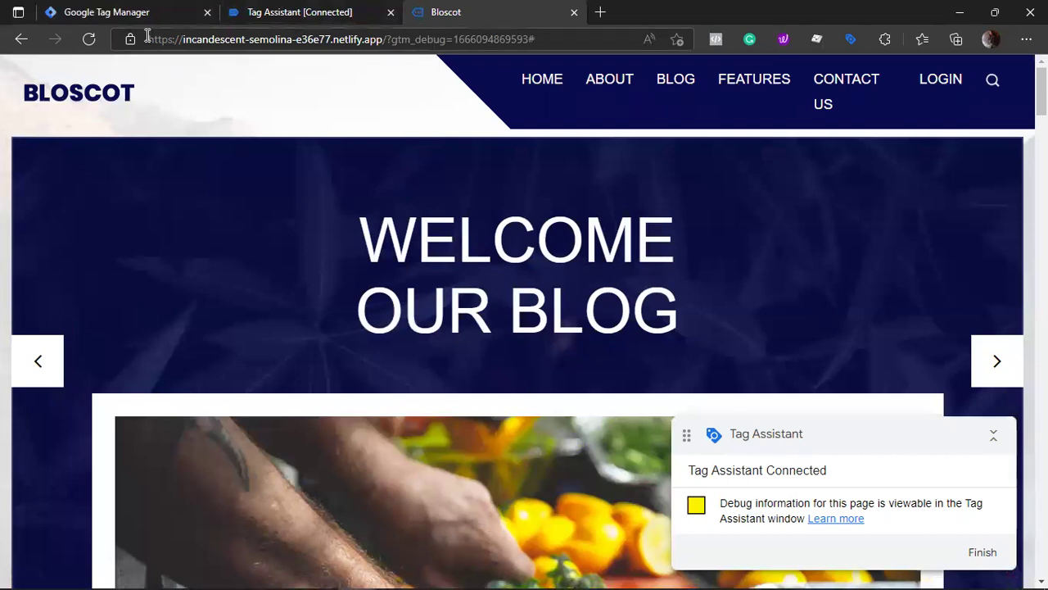
left_click(131, 8)
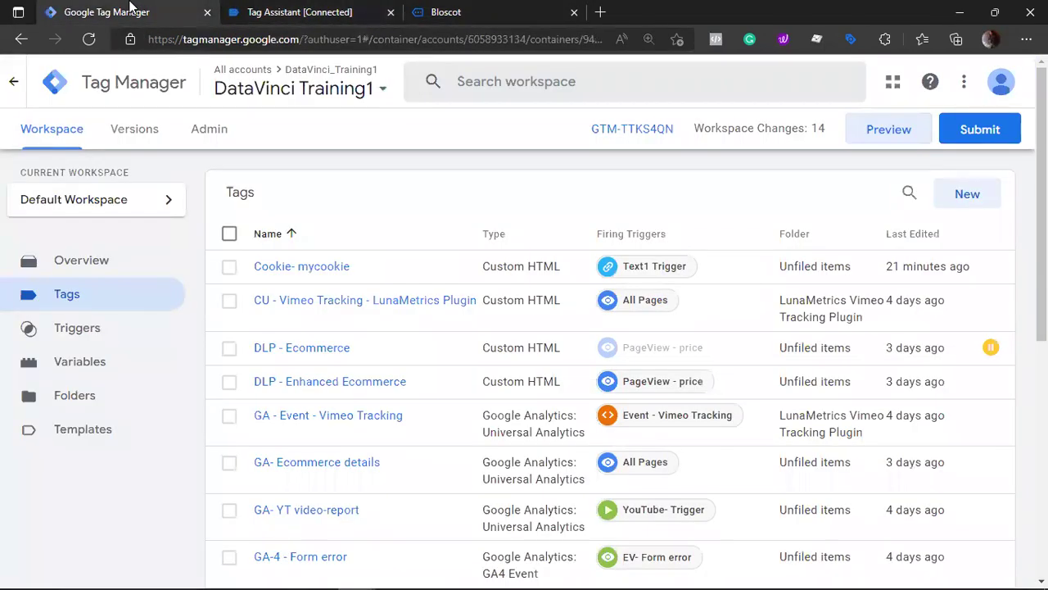
left_click(422, 10)
right_click(423, 123)
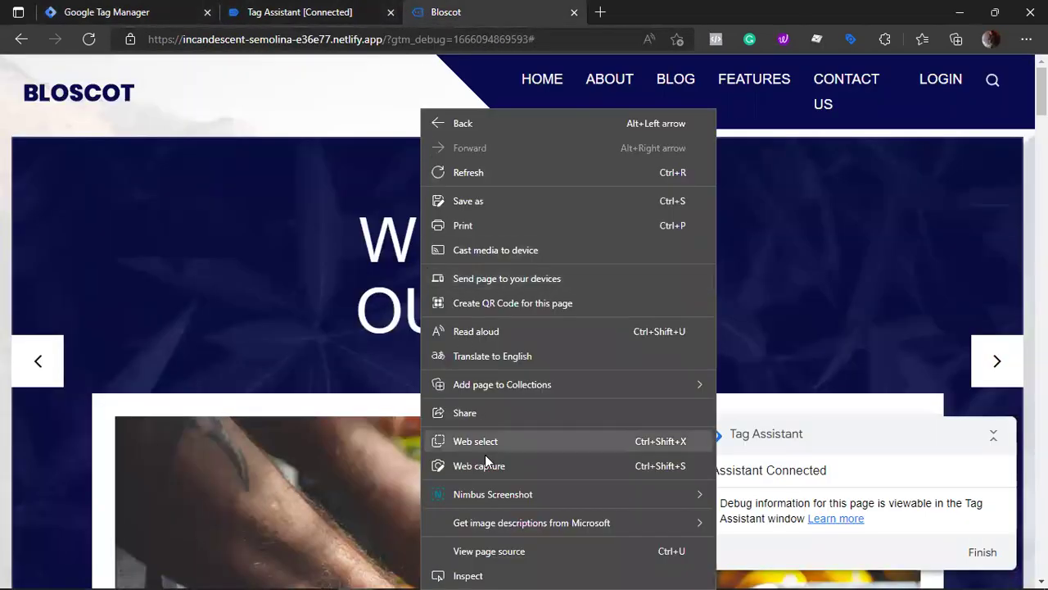
left_click(491, 572)
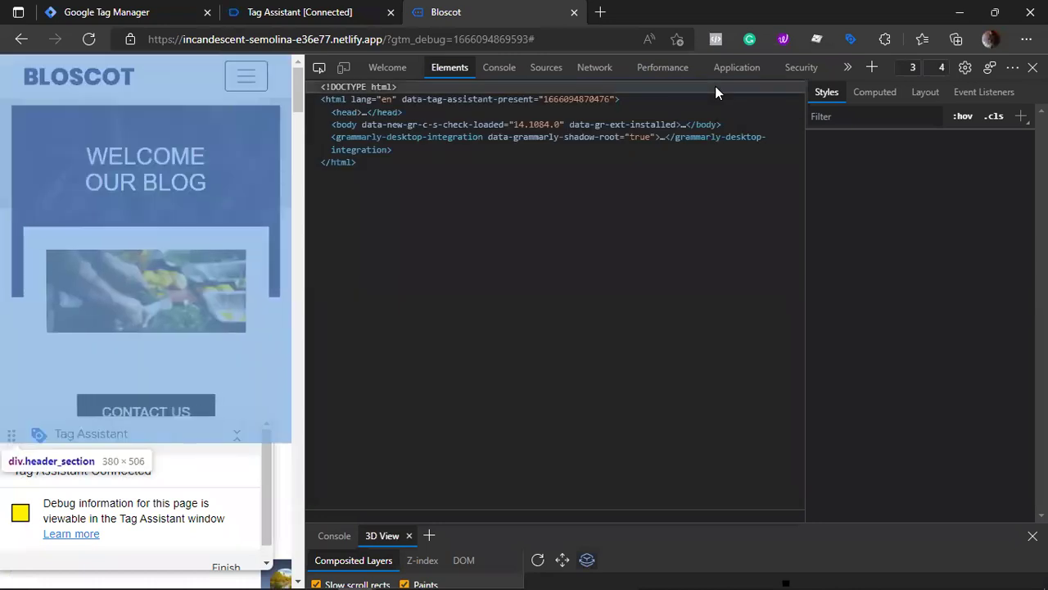
left_click(748, 75)
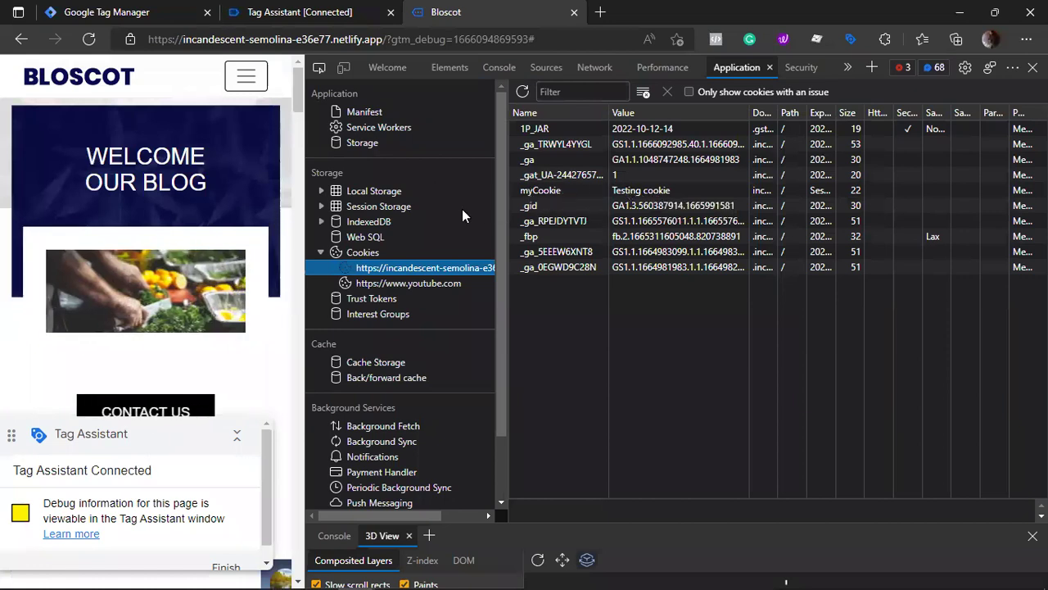
- Switch to Google Tag Manager and look through the container's Variables, down to the User-Defined Variables list
left_click(149, 7)
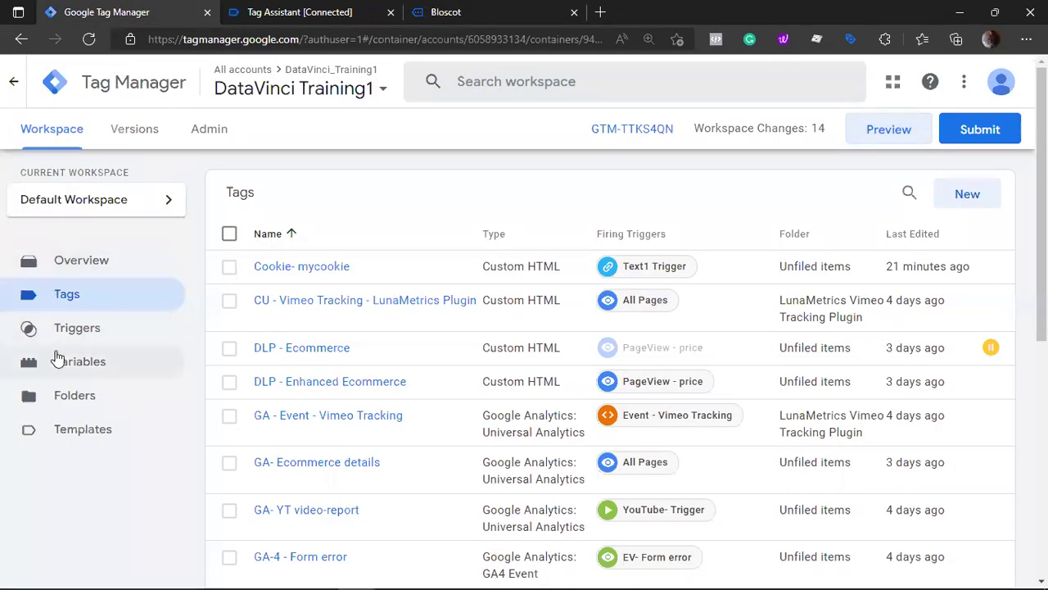
left_click(122, 361)
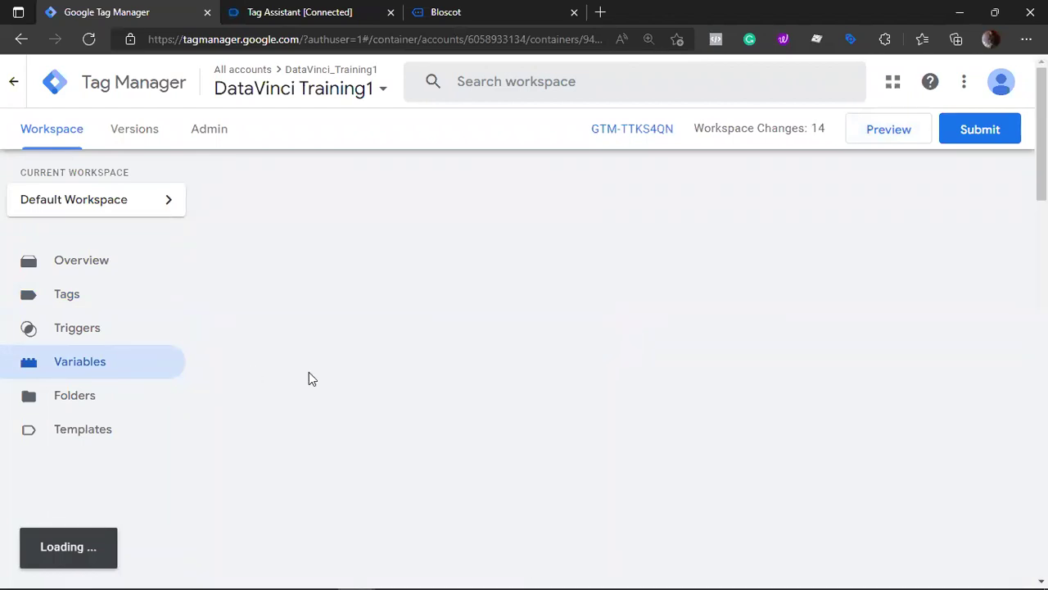
scroll(631, 339, "down", 6)
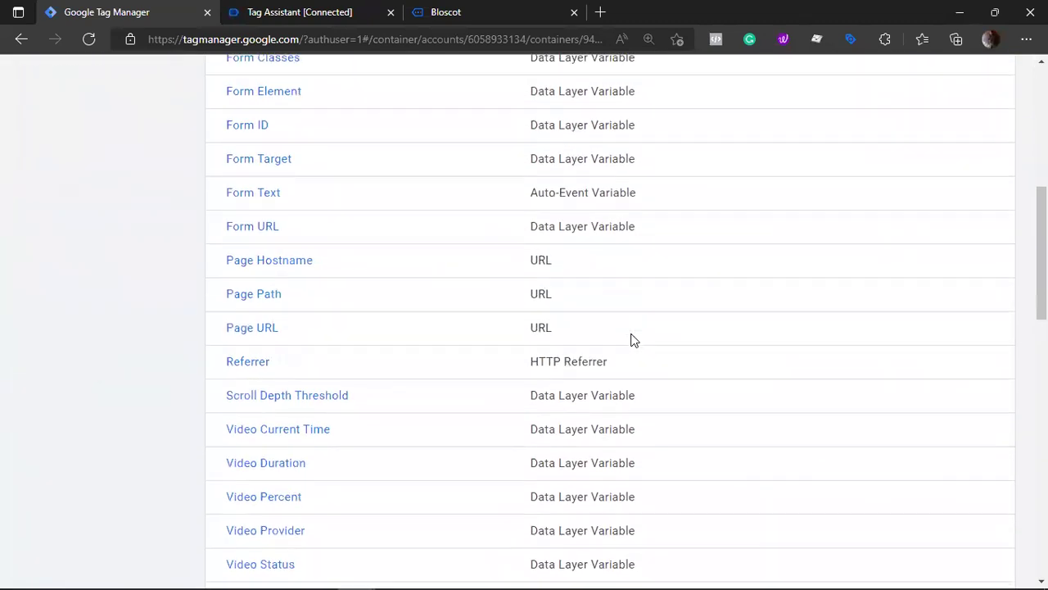
scroll(632, 339, "down", 5)
scroll(631, 339, "down", 1)
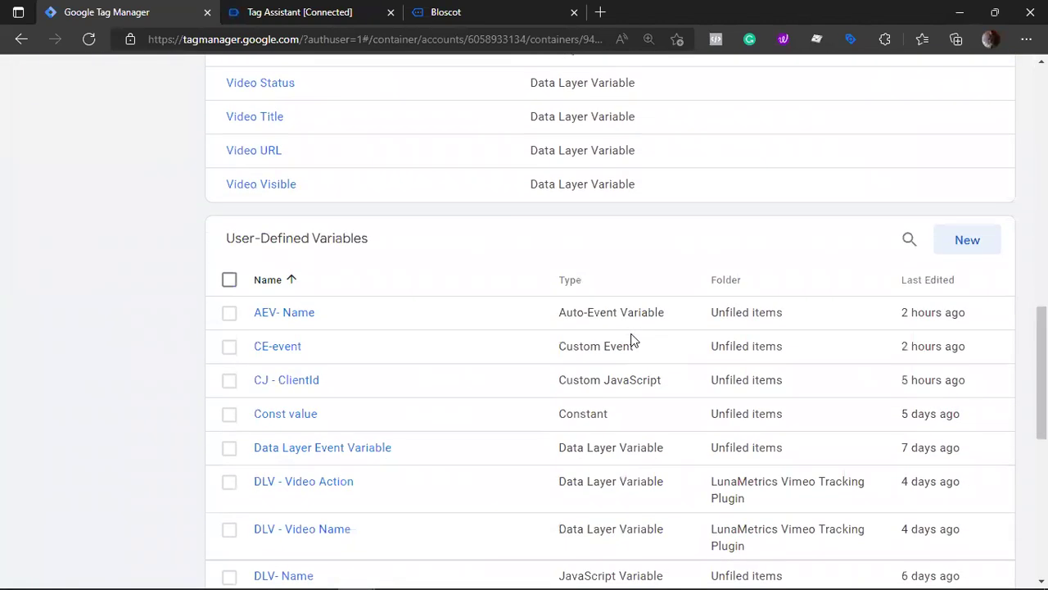
scroll(632, 339, "down", 3)
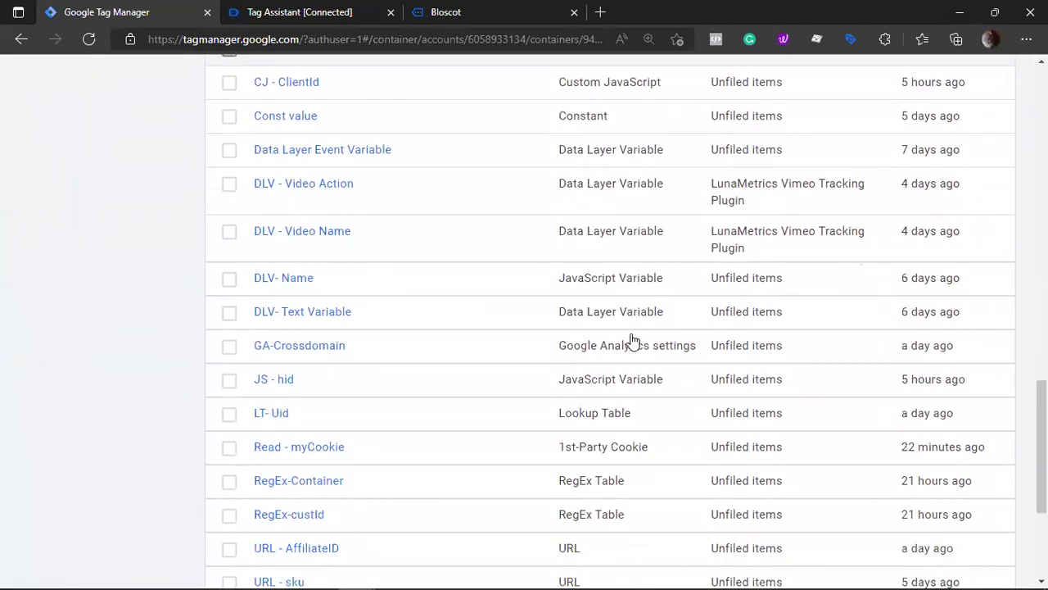
scroll(631, 339, "up", 4)
left_click(974, 251)
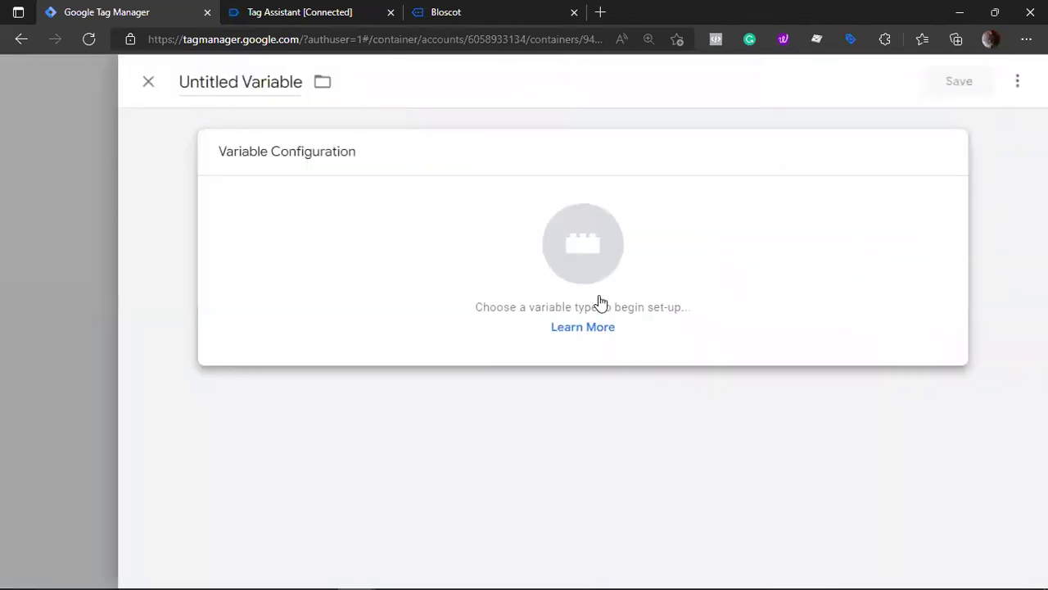
left_click(600, 303)
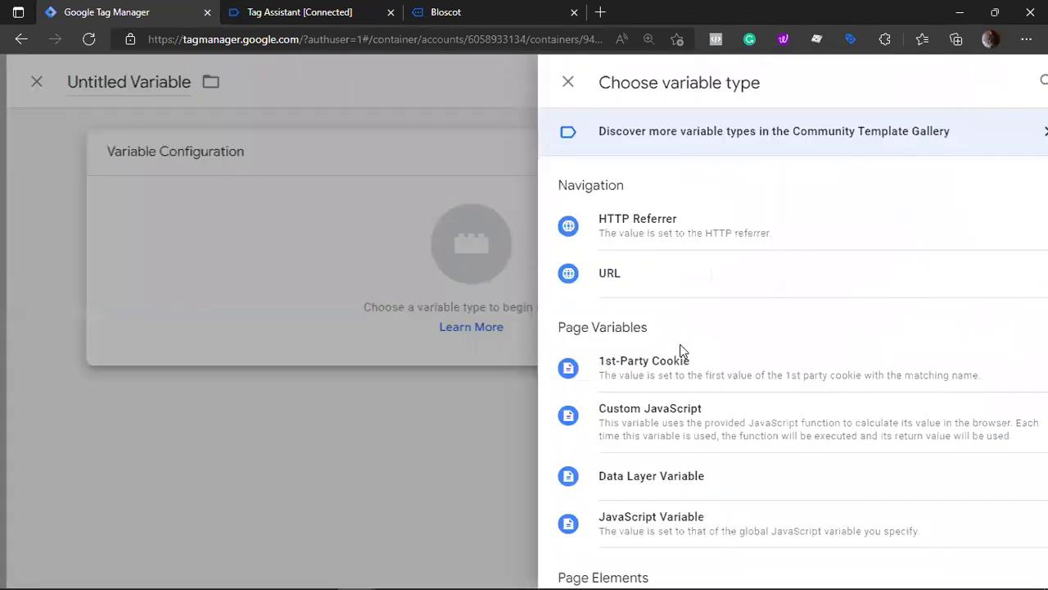
scroll(679, 351, "down", 2)
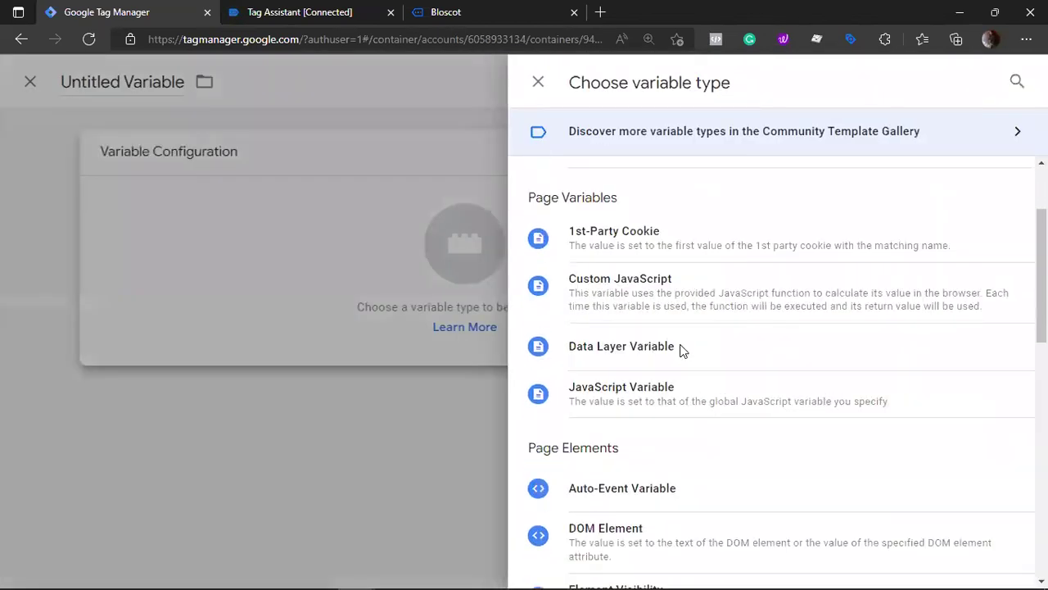
left_click(635, 238)
left_click(246, 321)
type("myCookie")
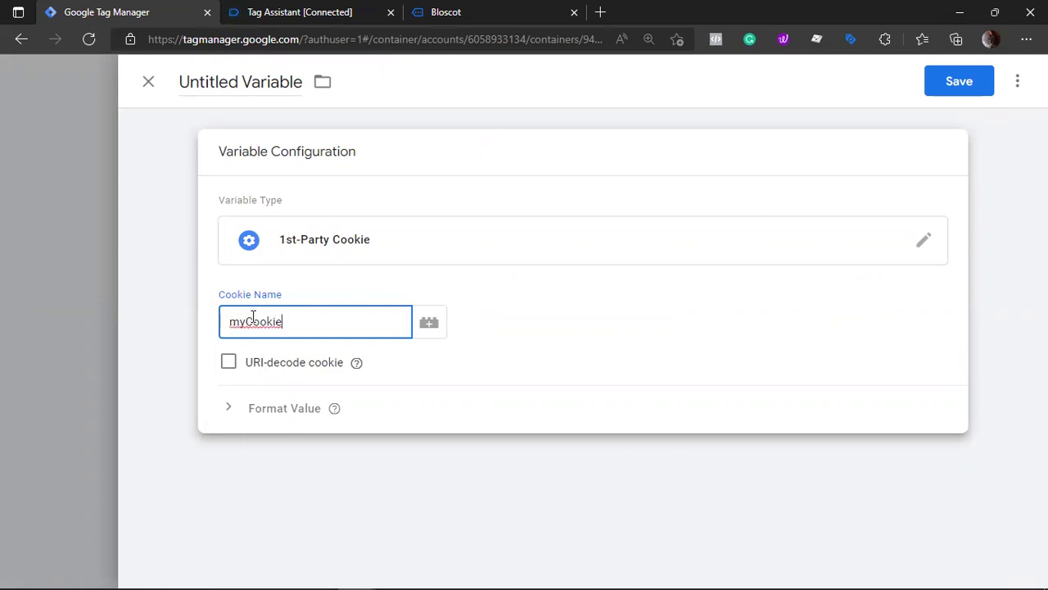
left_click(147, 81)
left_click(741, 266)
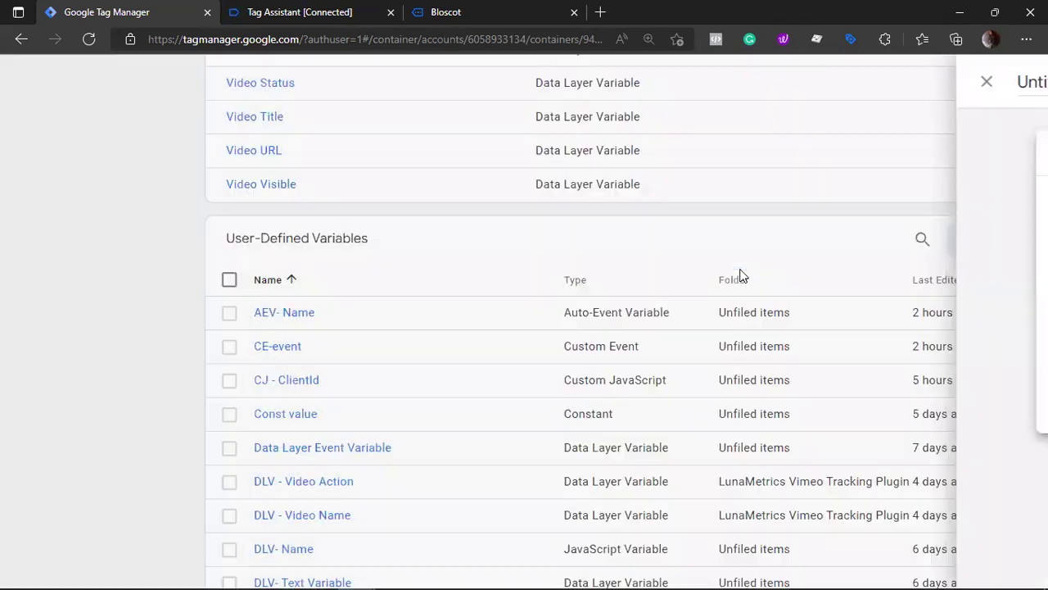
- Examine the configuration of the existing Read - myCookie variable, and close it without changes
scroll(639, 304, "down", 6)
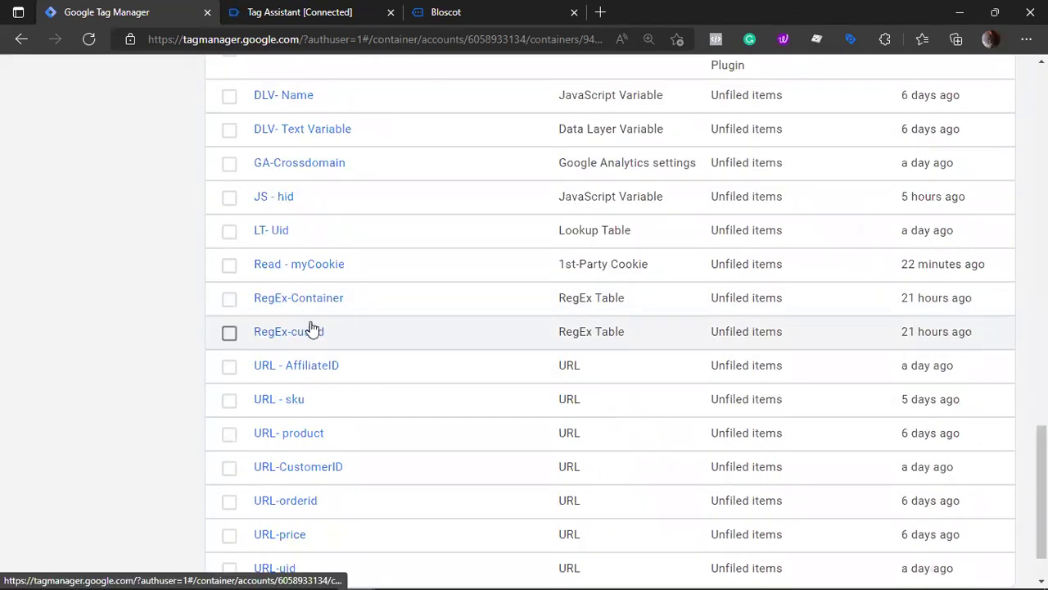
left_click(339, 277)
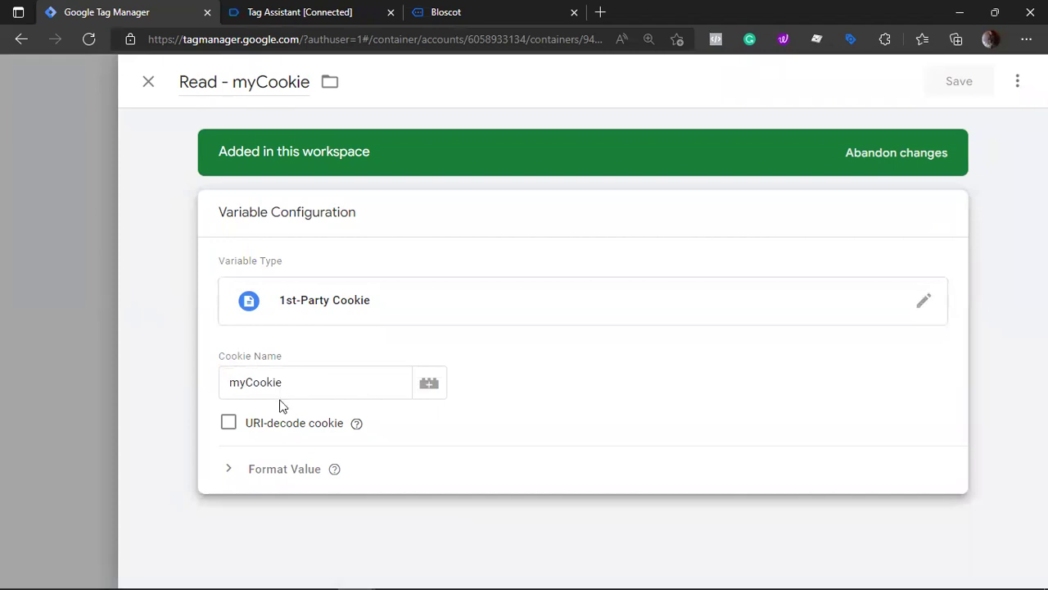
left_click(151, 92)
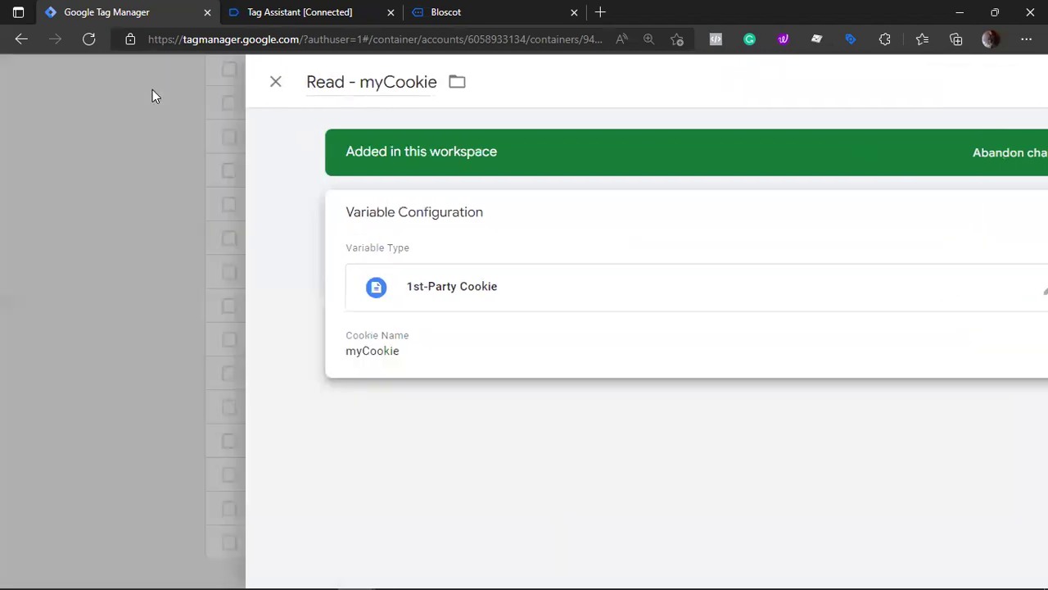
- Preview the container again and reconnect Tag Assistant to the netlify.app site
scroll(451, 302, "up", 10)
scroll(454, 303, "up", 5)
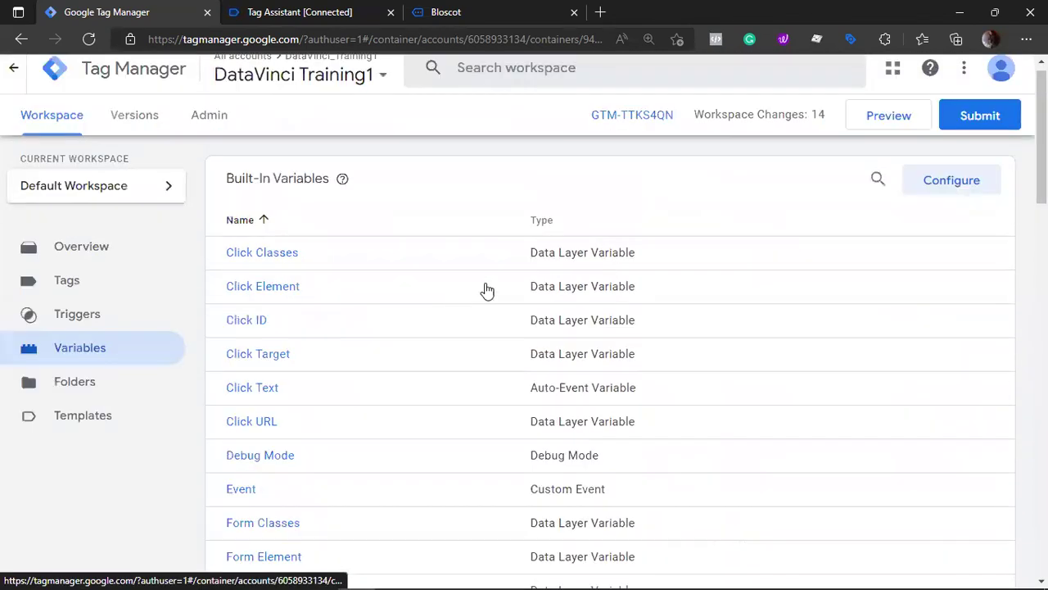
left_click(877, 145)
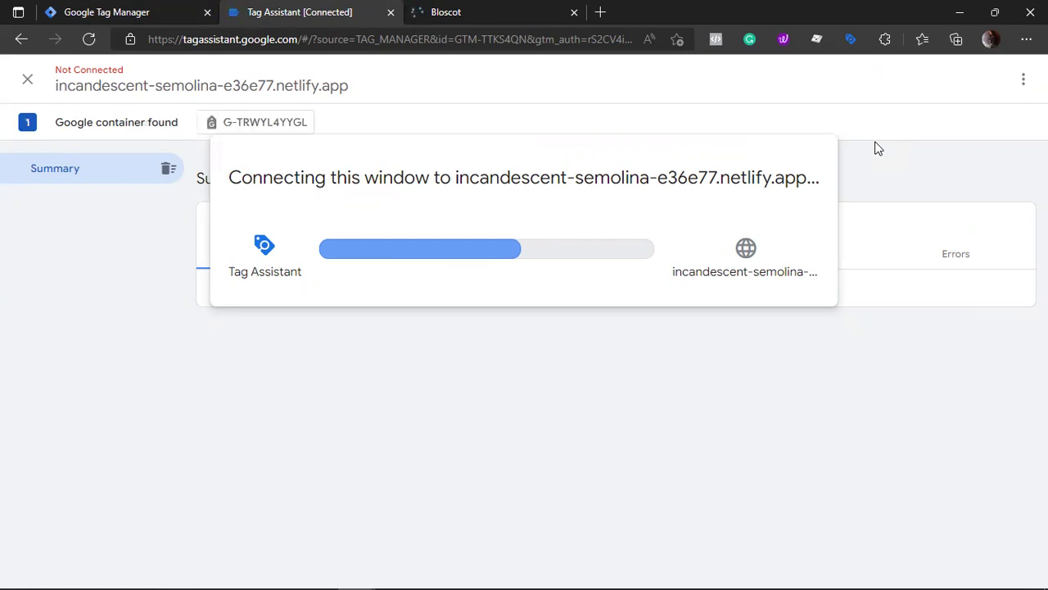
left_click(525, 347)
- On the Bloscot page, close the developer tools, collapse the Tag Assistant badge and follow the Ectetur link in the TAG section
left_click(495, 10)
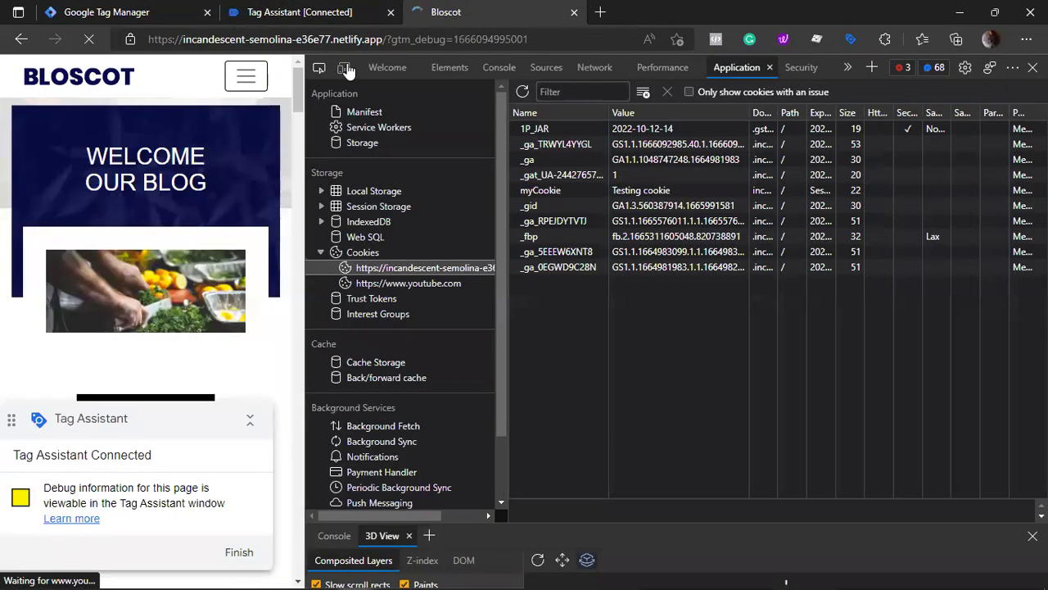
key("F12")
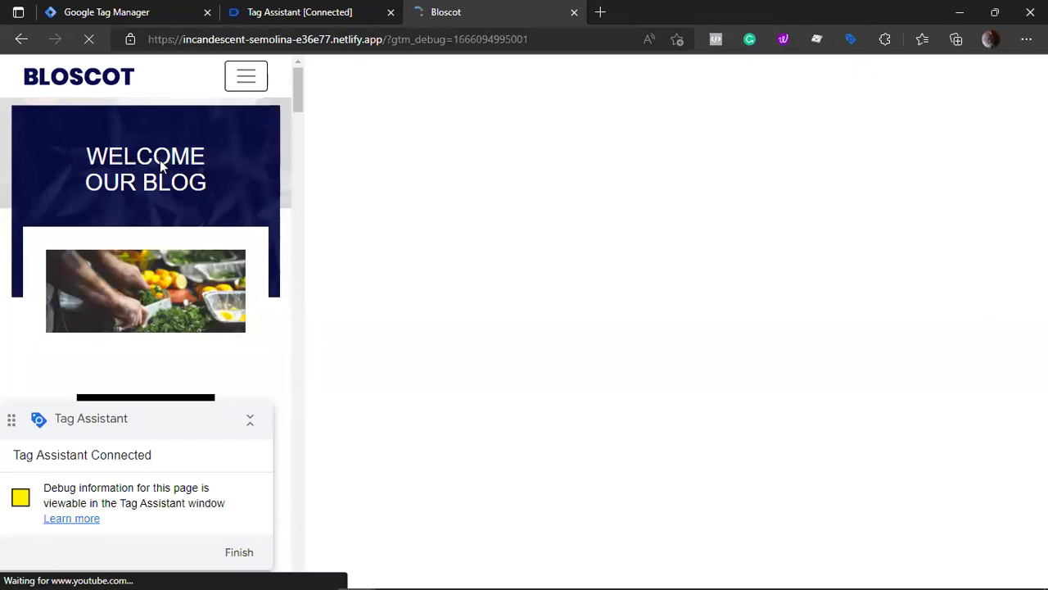
scroll(162, 159, "down", 2)
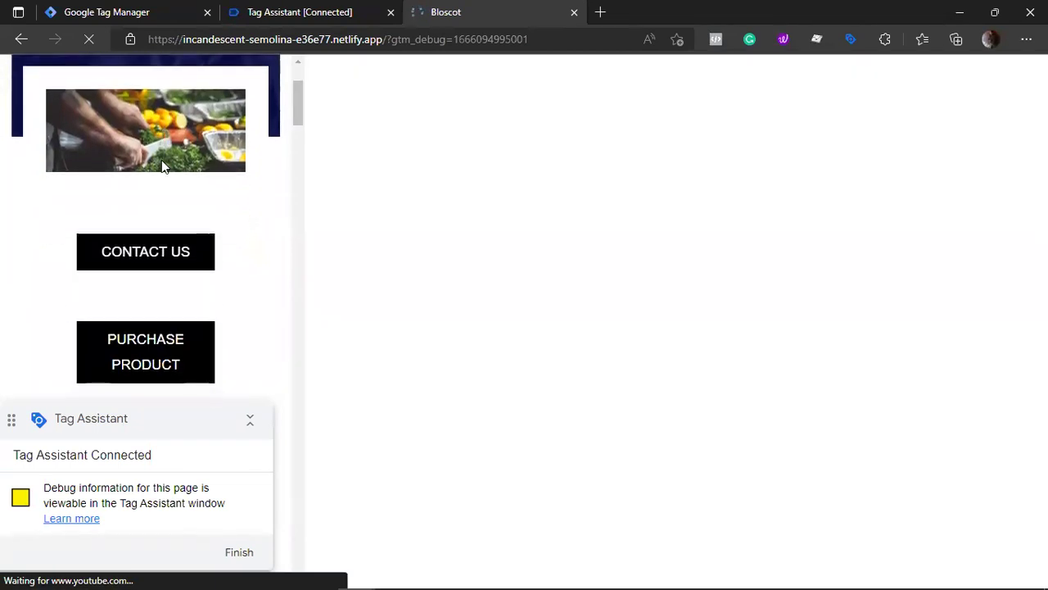
left_click(252, 420)
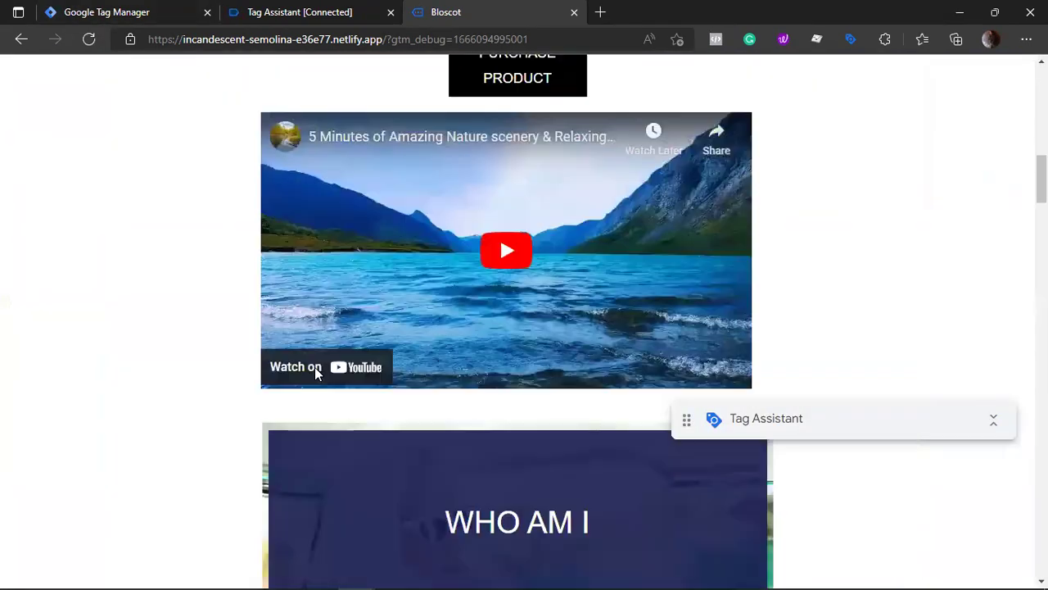
scroll(316, 371, "down", 15)
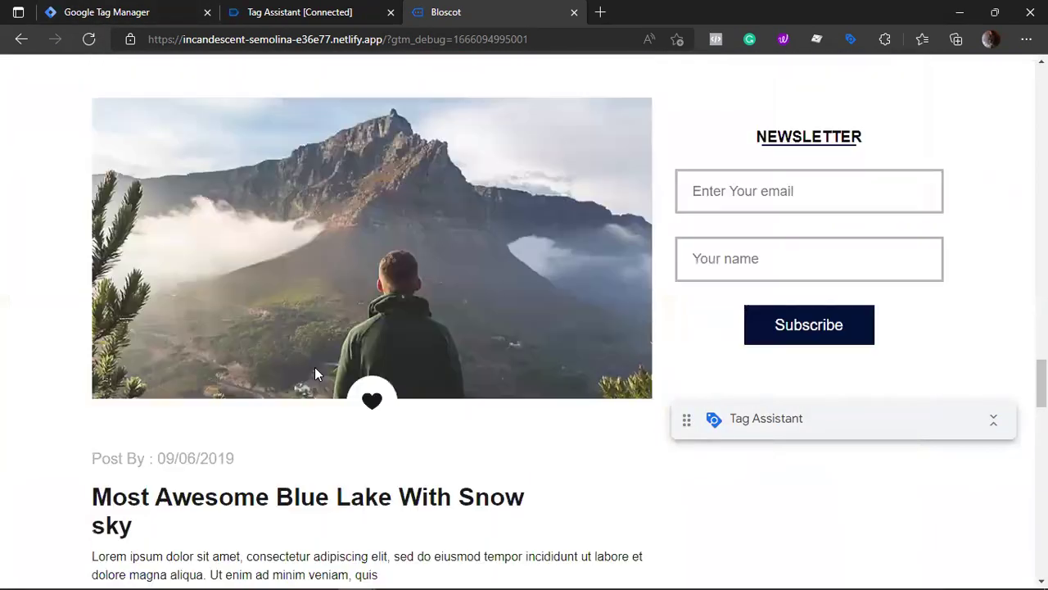
scroll(315, 367, "down", 5)
scroll(245, 344, "down", 7)
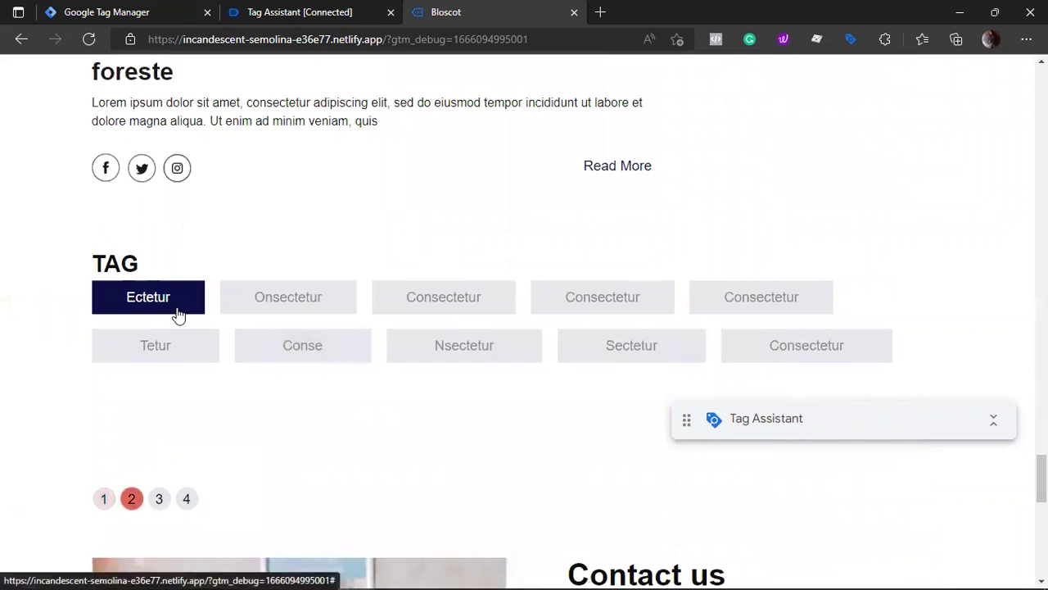
left_click(177, 315)
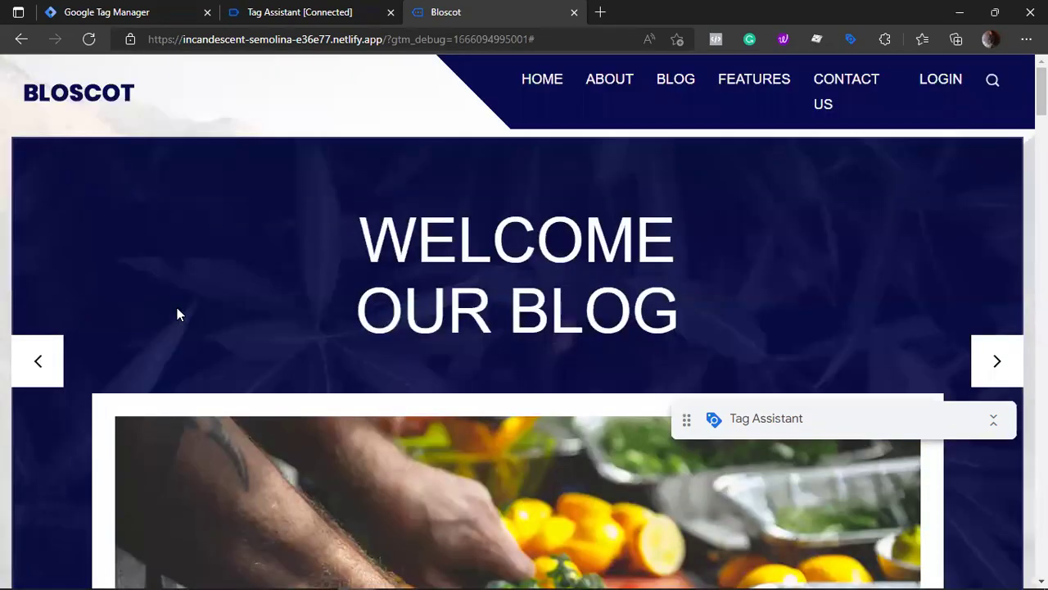
- Switch to Tag Assistant and check the value of the Read - myCookie variable under Link Click event 14
left_click(307, 8)
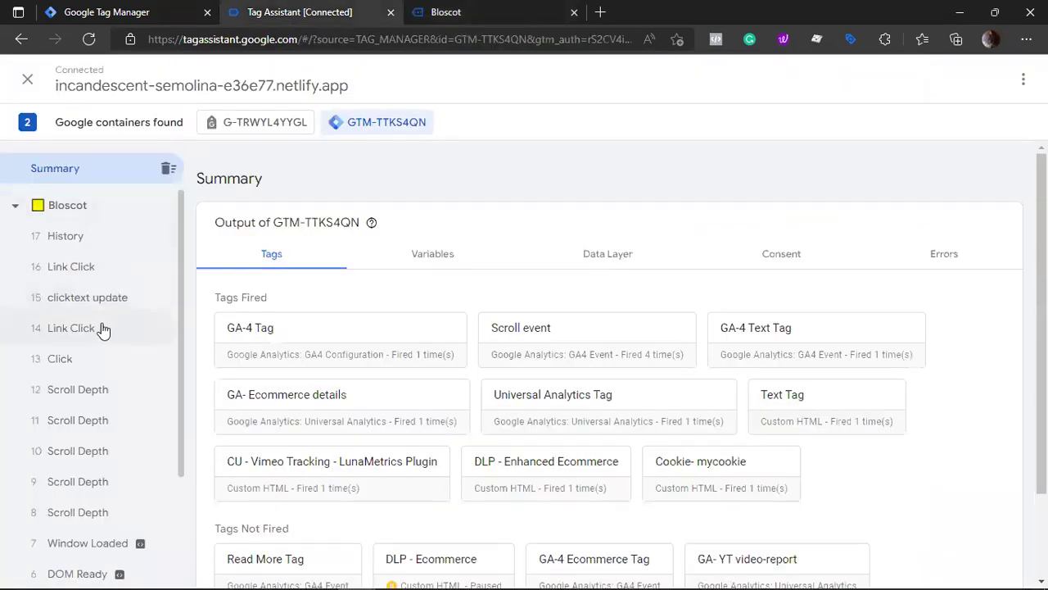
left_click(100, 329)
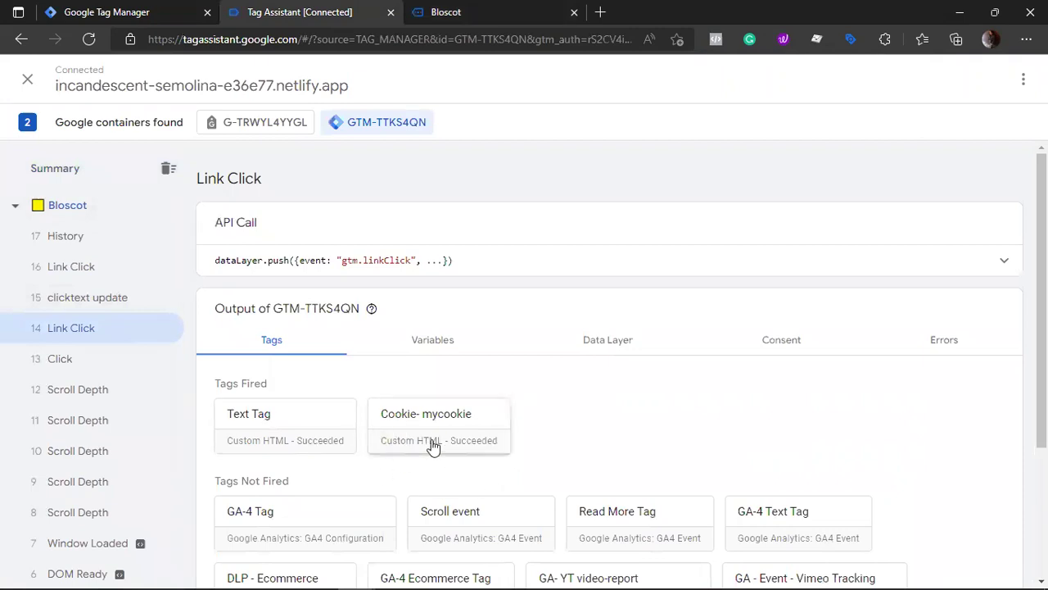
left_click(444, 354)
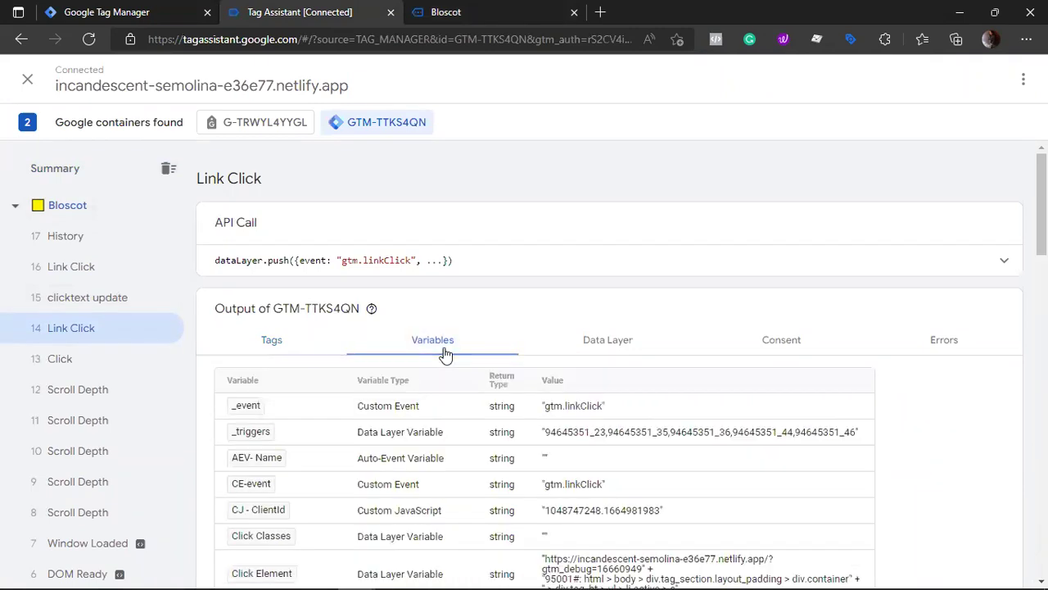
scroll(445, 354, "down", 5)
scroll(444, 354, "down", 9)
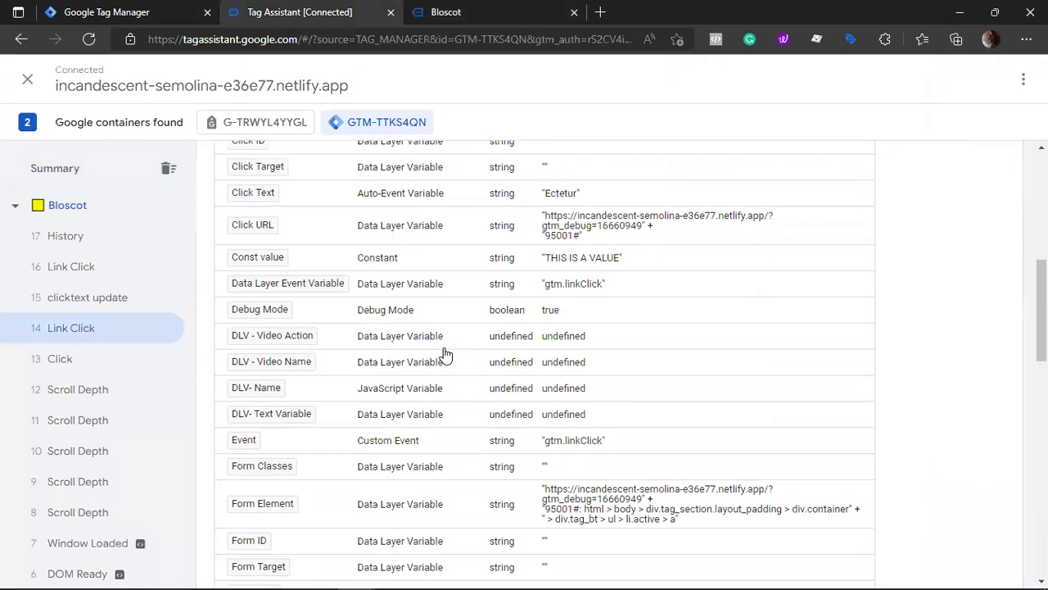
scroll(444, 353, "down", 1)
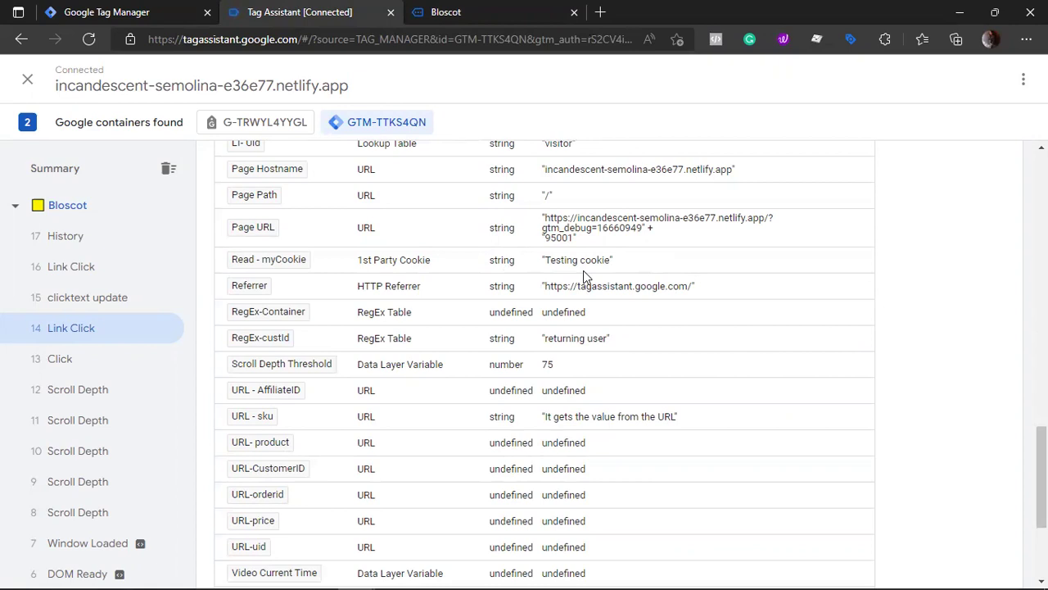
- Open the site's About page, switch to Tag Assistant and examine the data layer of its Consent Initialization event 21
left_click(447, 11)
left_click(600, 95)
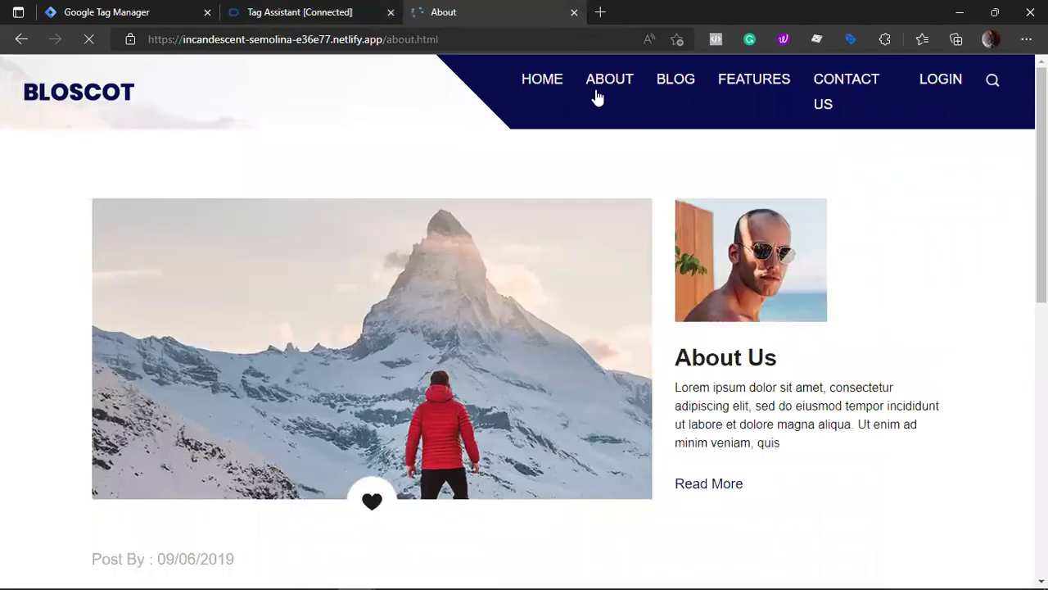
left_click(291, 8)
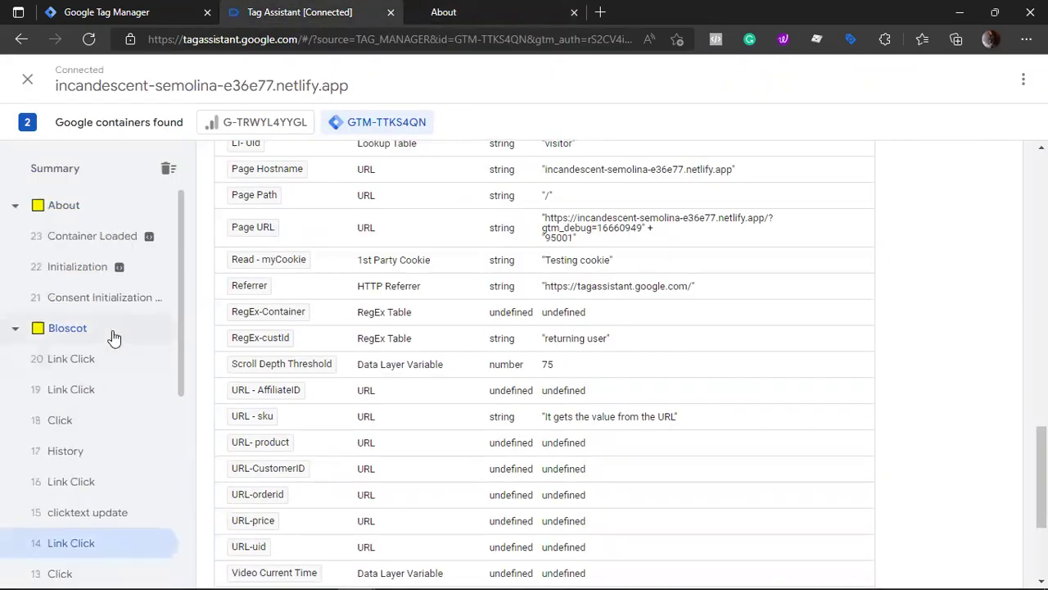
scroll(493, 318, "up", 15)
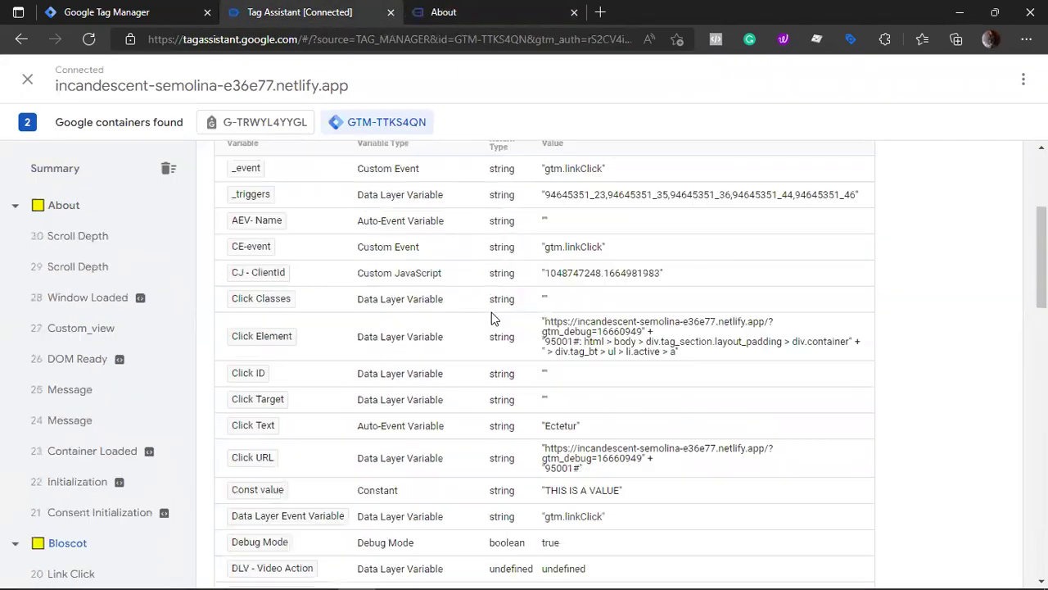
left_click(676, 351)
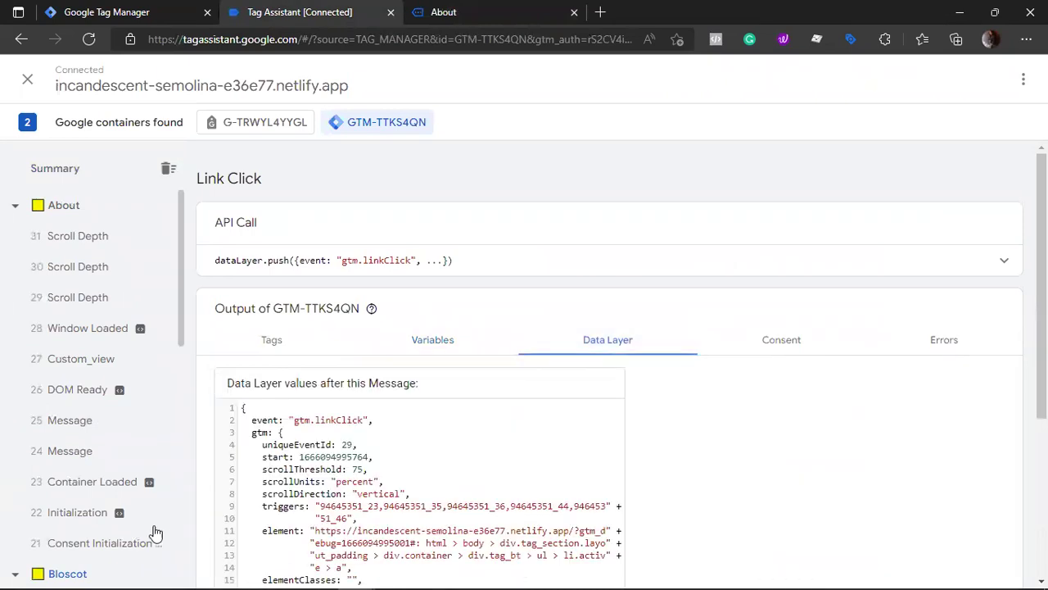
left_click(111, 549)
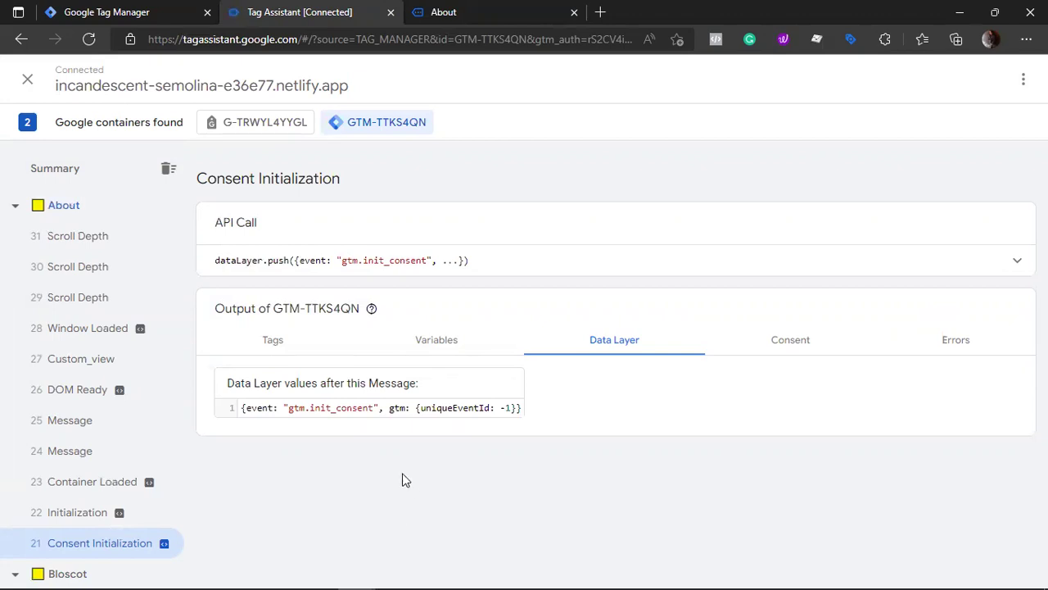
- In Google Tag Manager, replace the cookie value in the Cookie- mycookie tag's script with the {{Click Text}} variable and save the tag
left_click(135, 12)
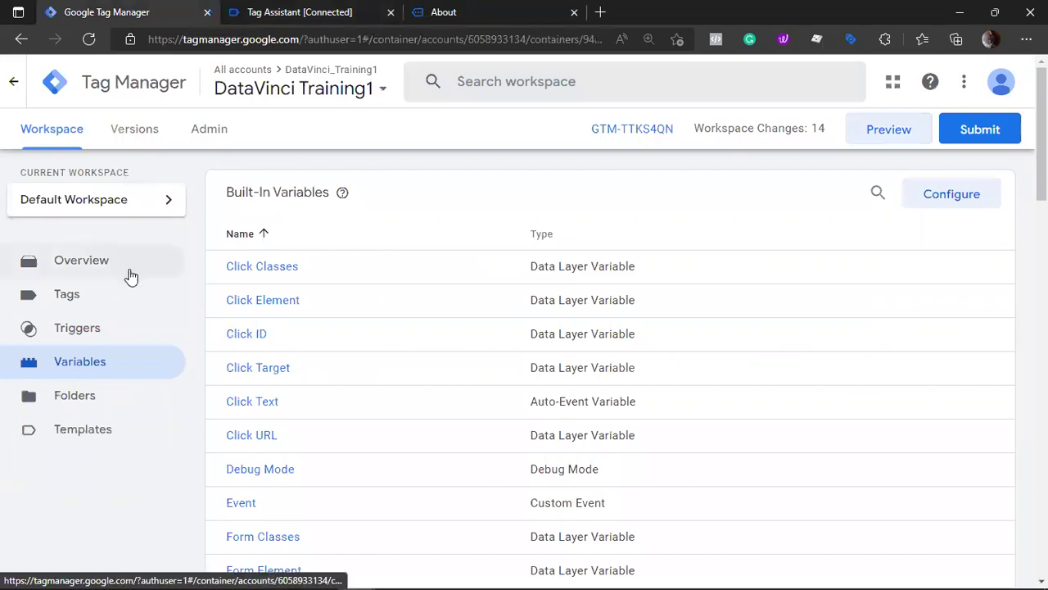
left_click(122, 306)
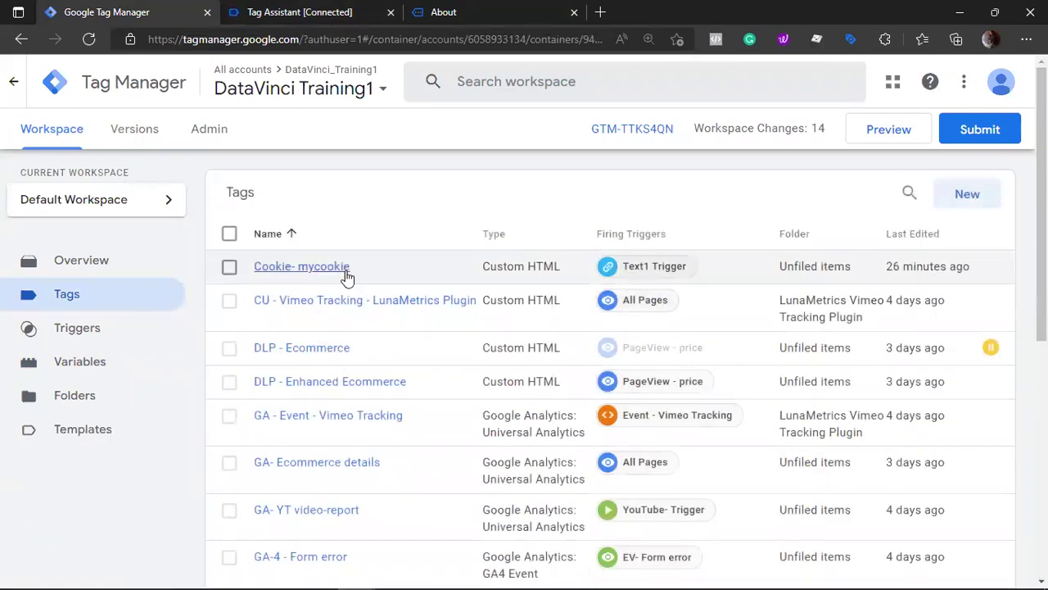
left_click(346, 270)
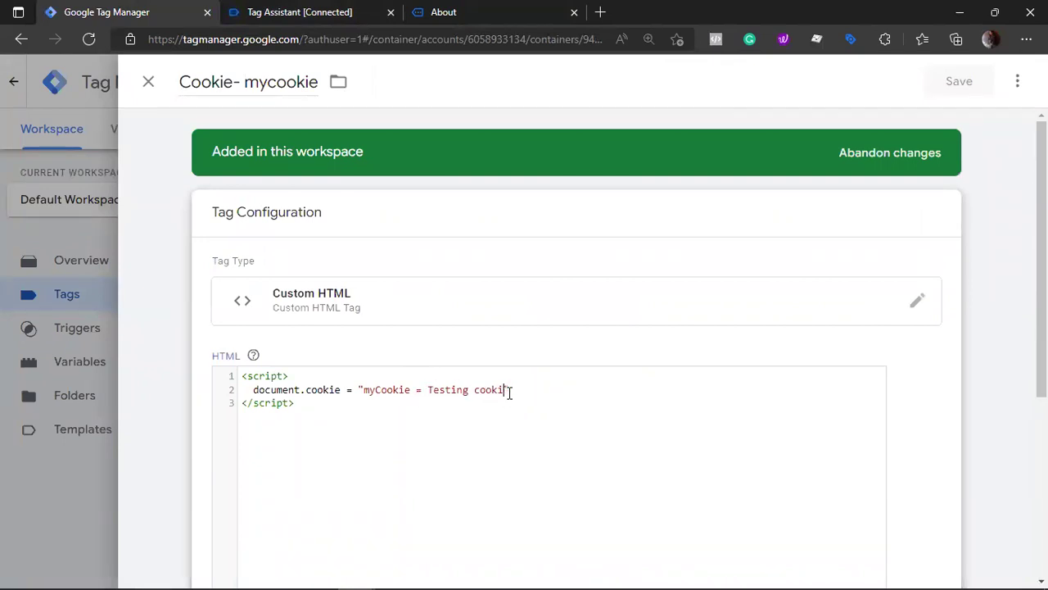
key("BackSpace")
key("BackSpace")
key("BackSpace")
key("BackSpace")
key("BackSpace")
key("BackSpace")
key("BackSpace")
key("BackSpace")
key("BackSpace")
key("BackSpace")
key("BackSpace")
key("BackSpace")
key("BackSpace")
key("BackSpace")
type("{{")
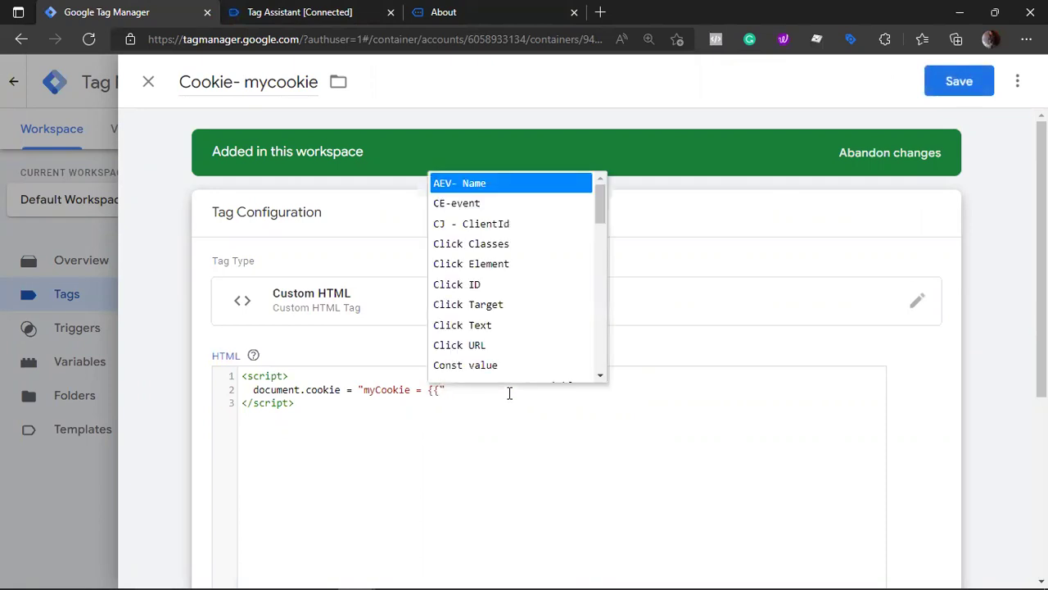
left_click(482, 328)
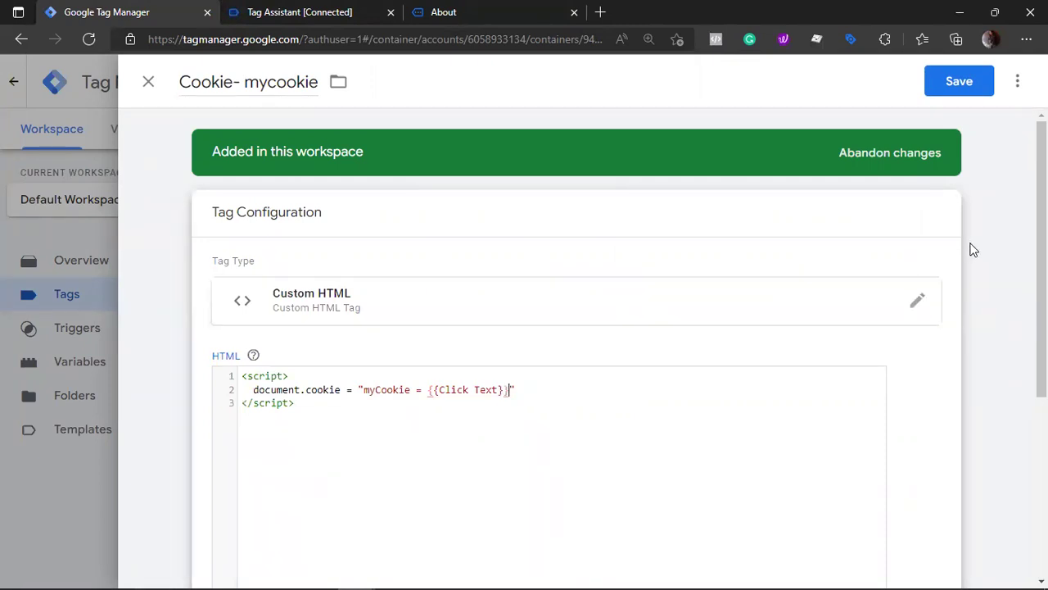
left_click(970, 85)
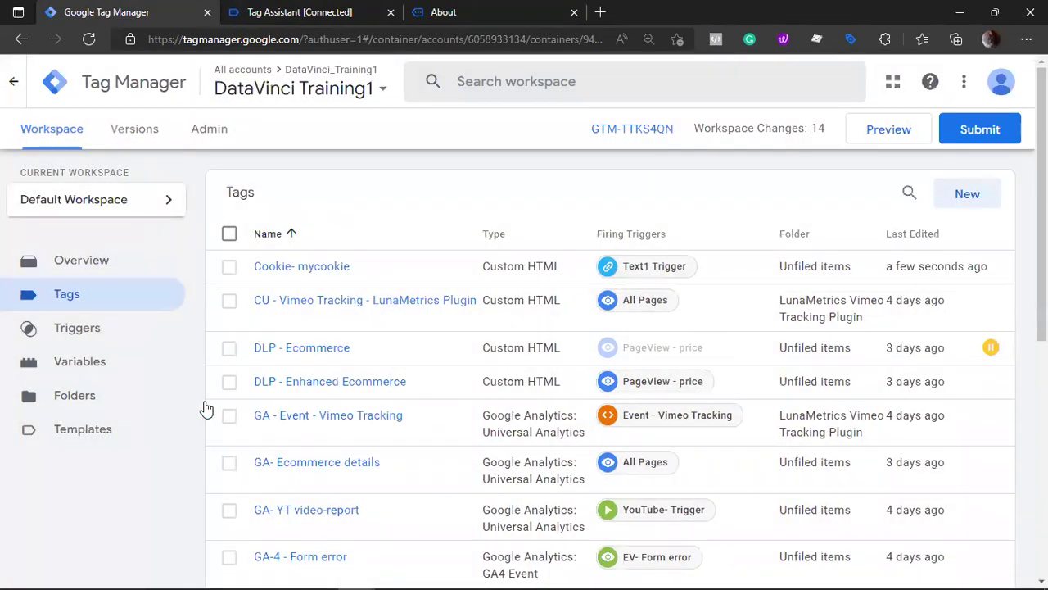
- Find the Read - myCookie variable among the container's user-defined variables
left_click(90, 366)
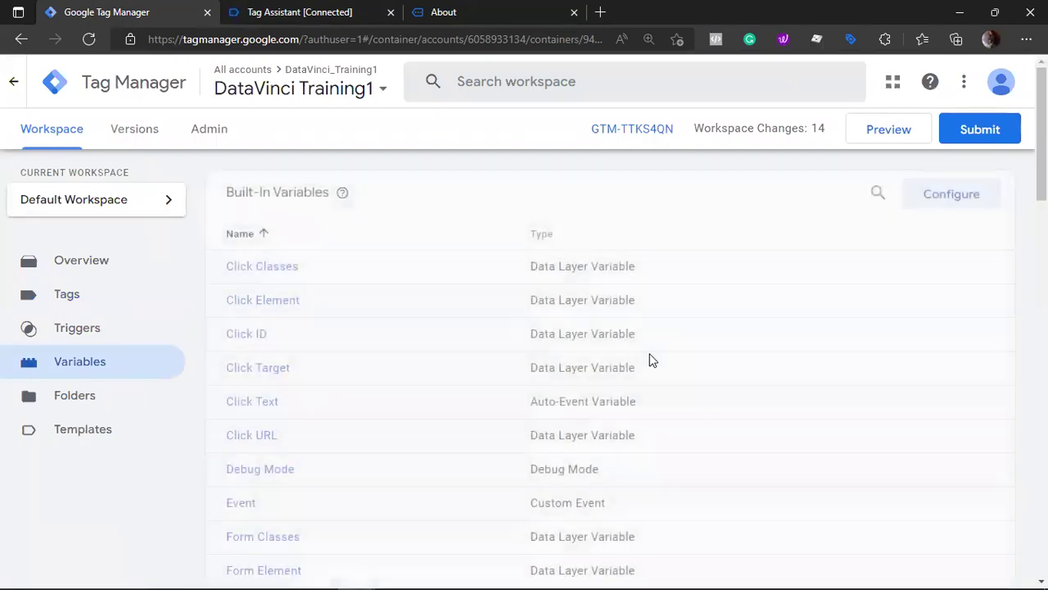
scroll(651, 357, "down", 12)
scroll(651, 358, "down", 6)
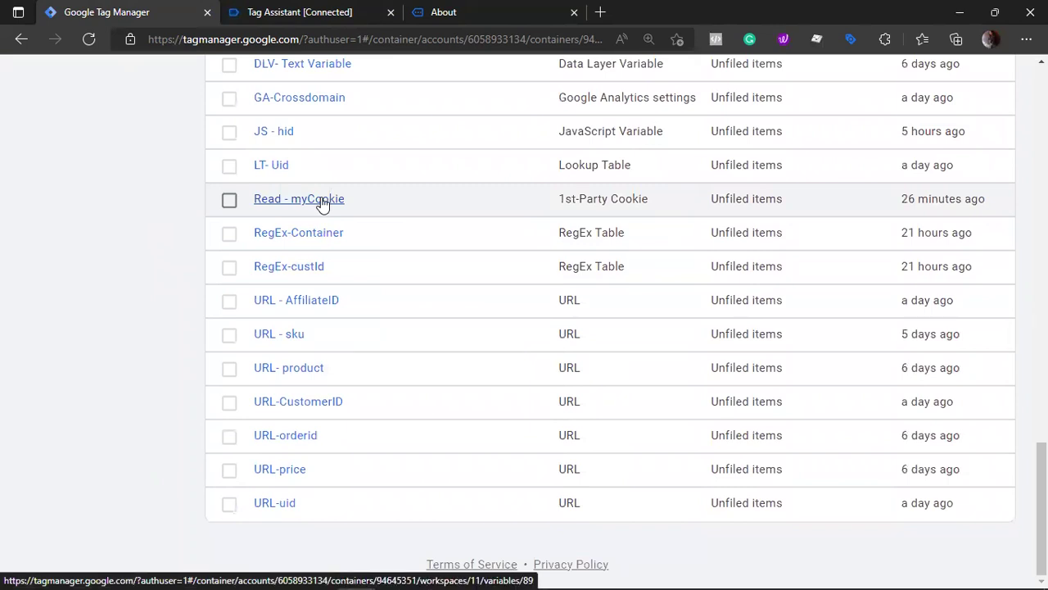
- Close the old site and Tag Assistant tabs, preview the container again and connect Tag Assistant to the netlify.app site
left_click(574, 14)
left_click(391, 12)
scroll(399, 239, "up", 5)
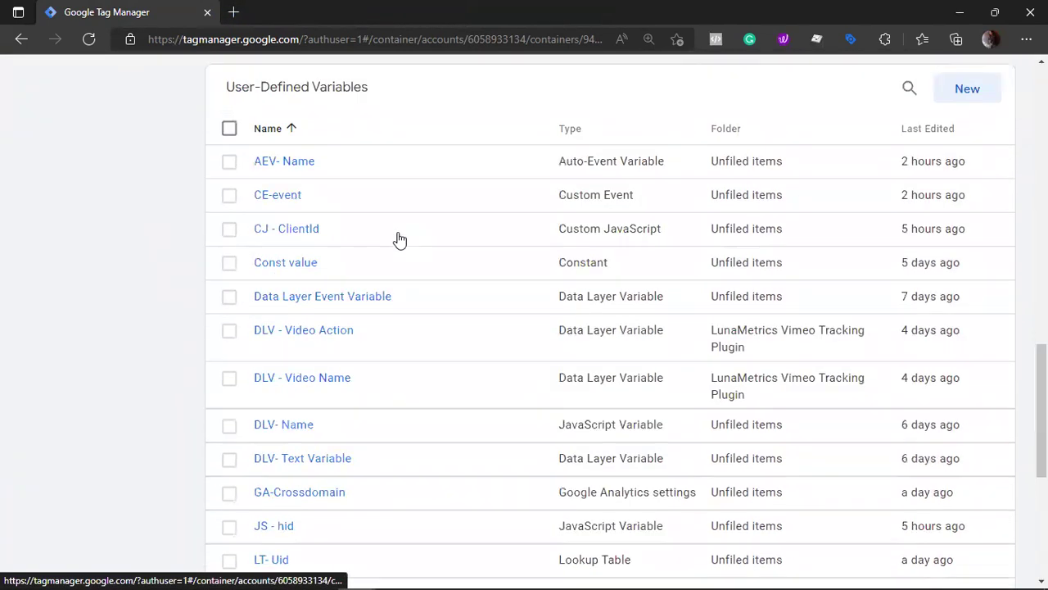
scroll(399, 239, "up", 10)
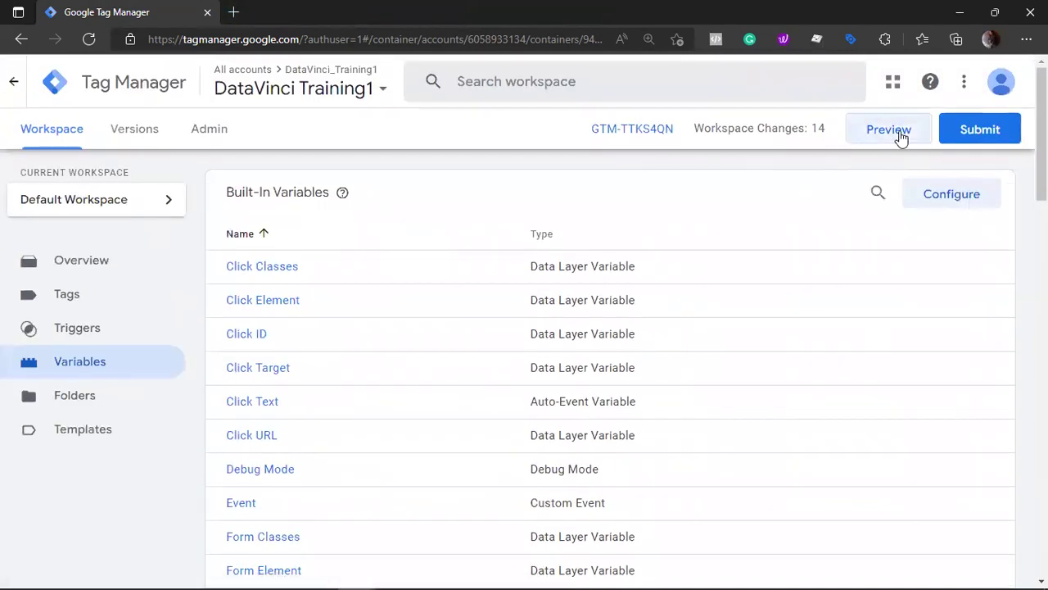
left_click(901, 137)
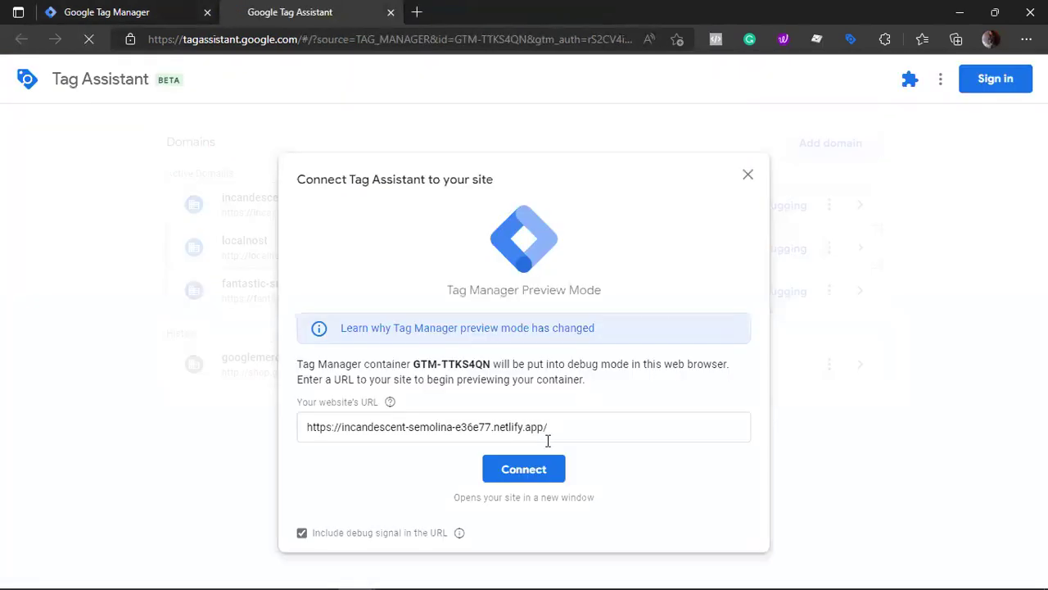
left_click(549, 461)
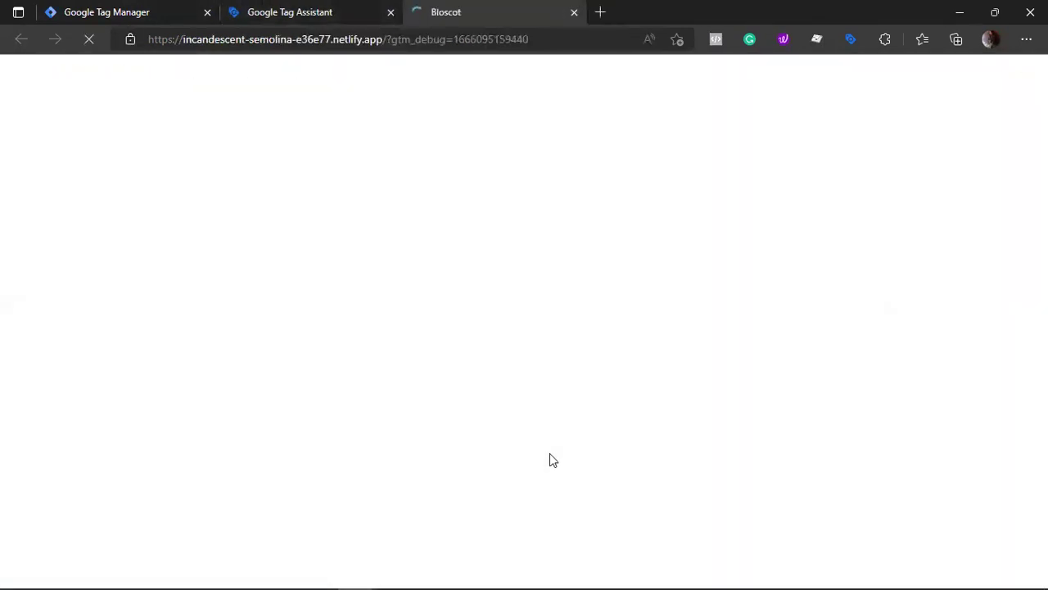
- On the Bloscot page, follow the Ectetur link in the TAG section
scroll(549, 461, "down", 10)
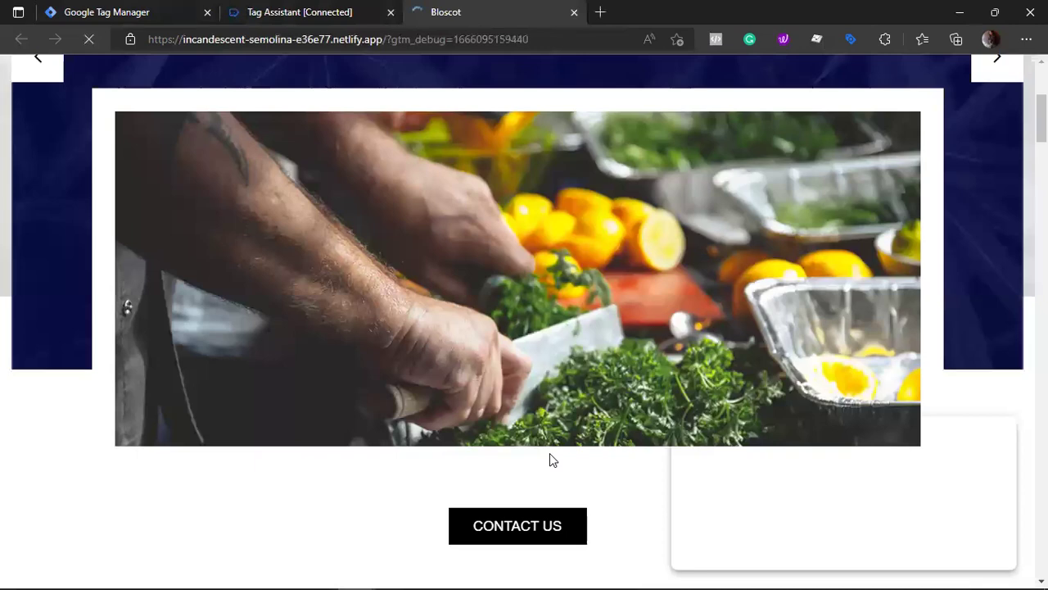
scroll(550, 459, "down", 15)
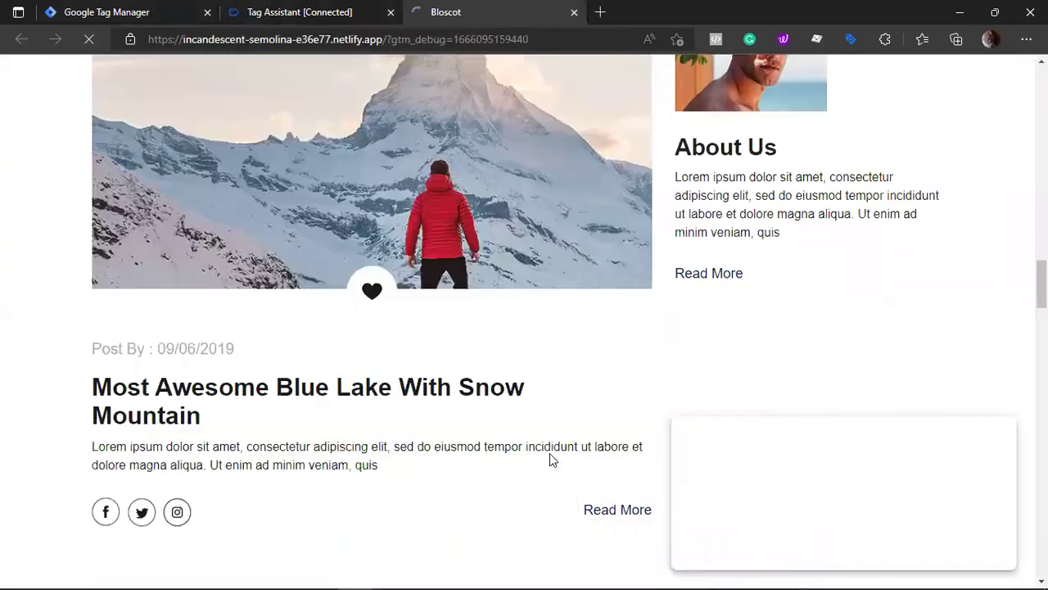
scroll(550, 459, "down", 10)
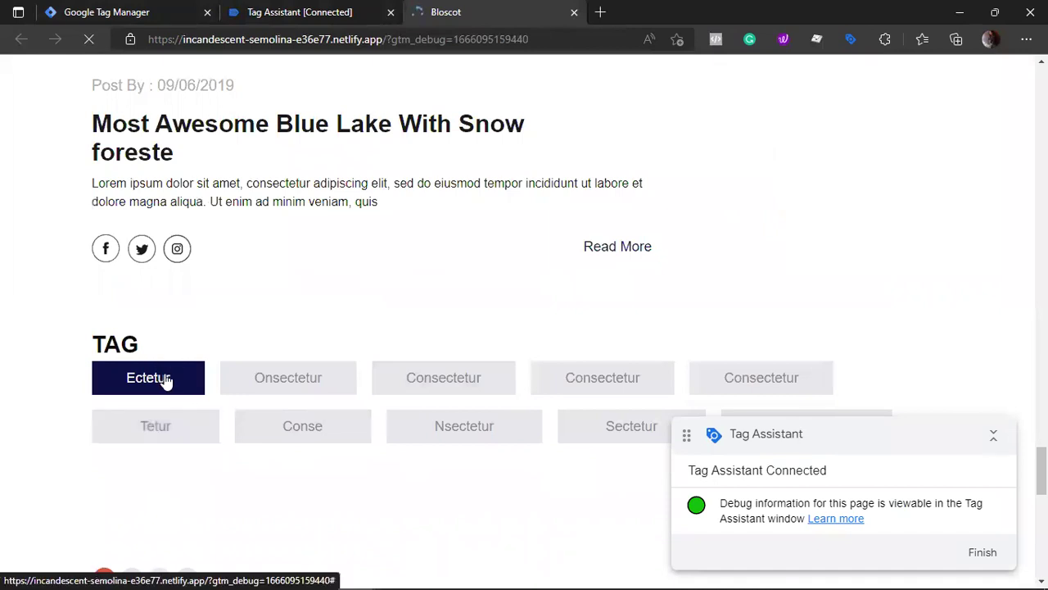
left_click(164, 379)
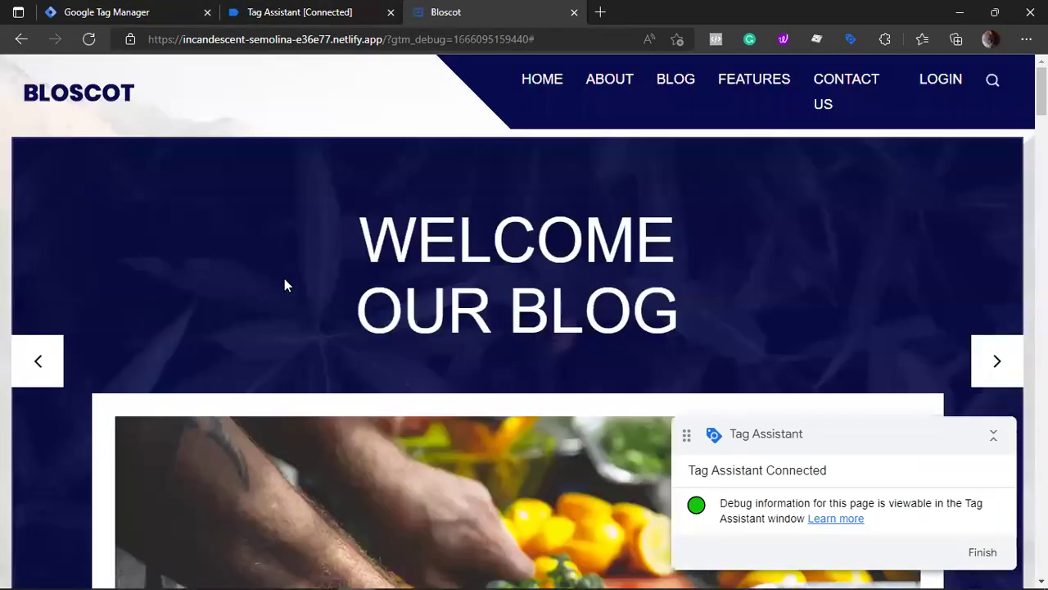
- Inspect the page's stored cookies in the developer tools and compare the myCookie value with the link texts in the TAG section
right_click(285, 246)
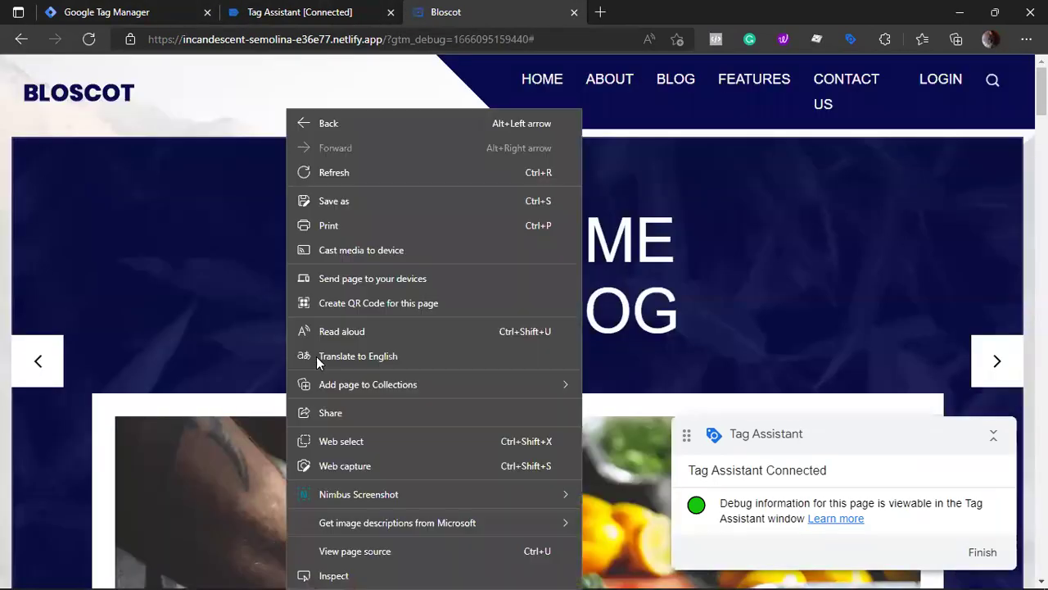
left_click(352, 574)
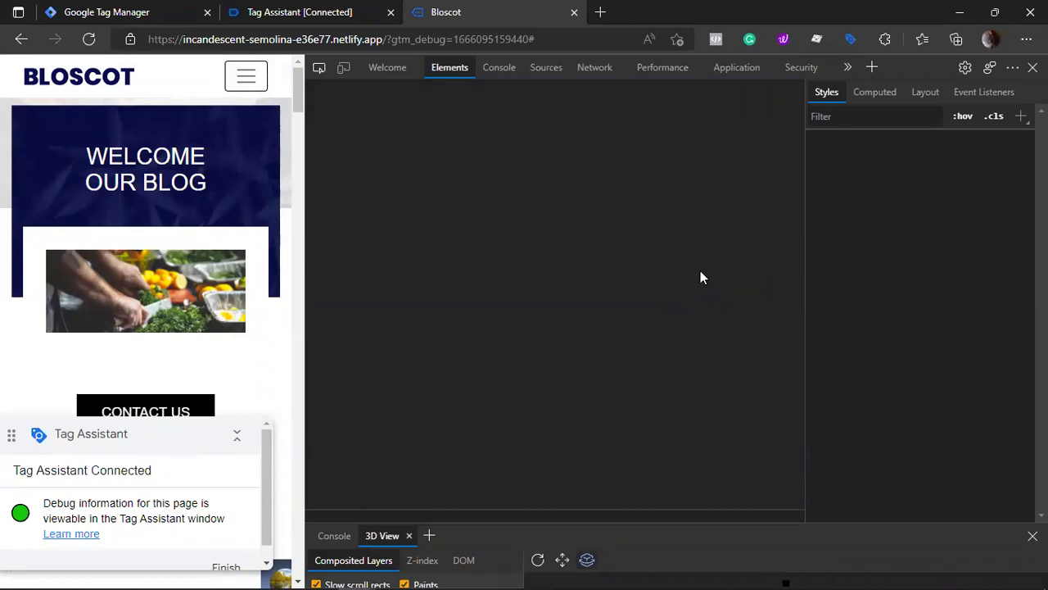
left_click(748, 73)
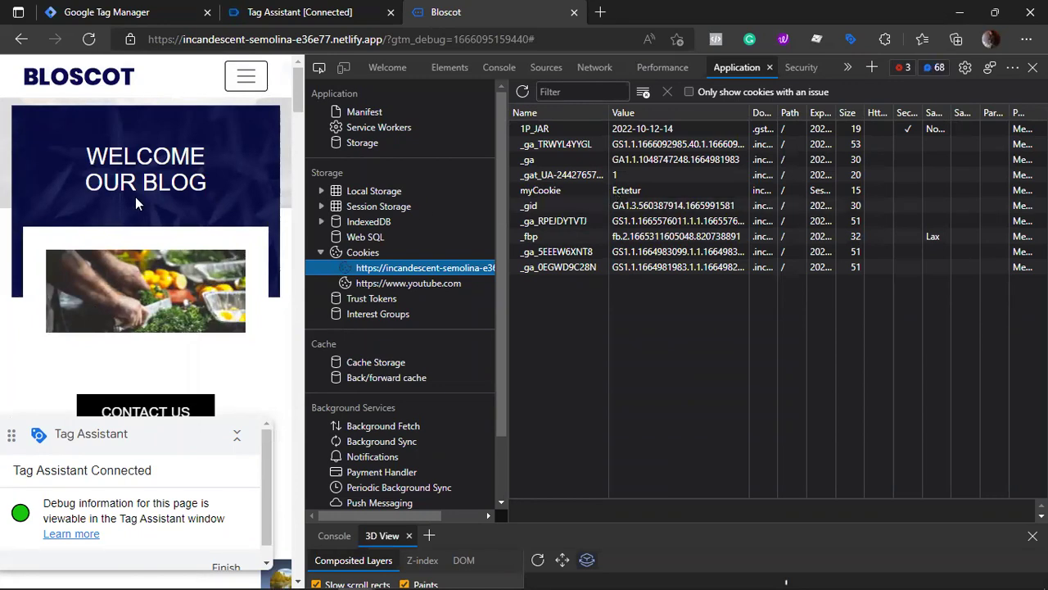
scroll(135, 196, "down", 3)
scroll(138, 203, "down", 15)
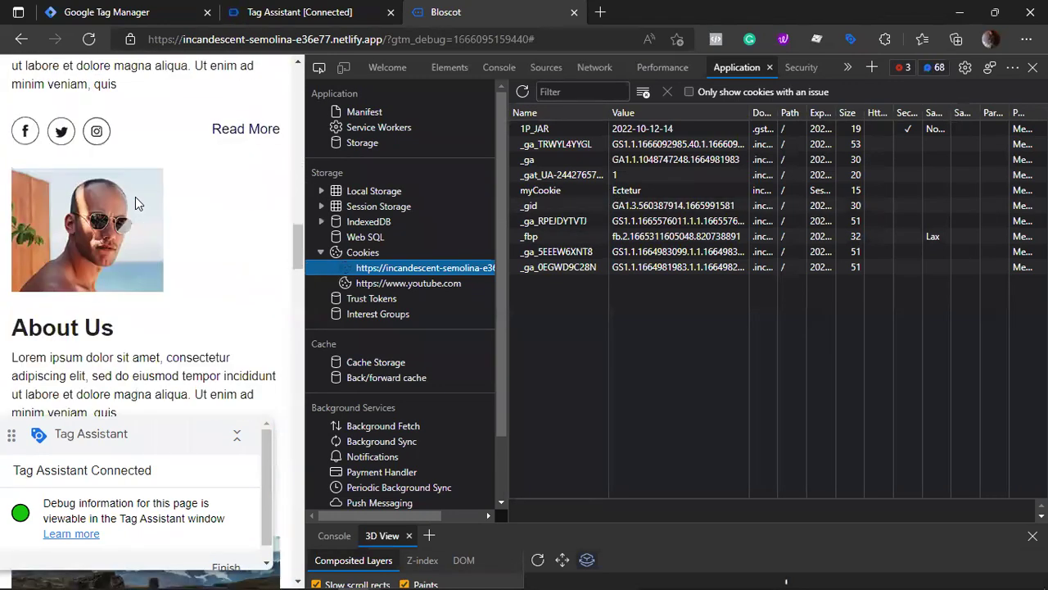
scroll(135, 201, "down", 12)
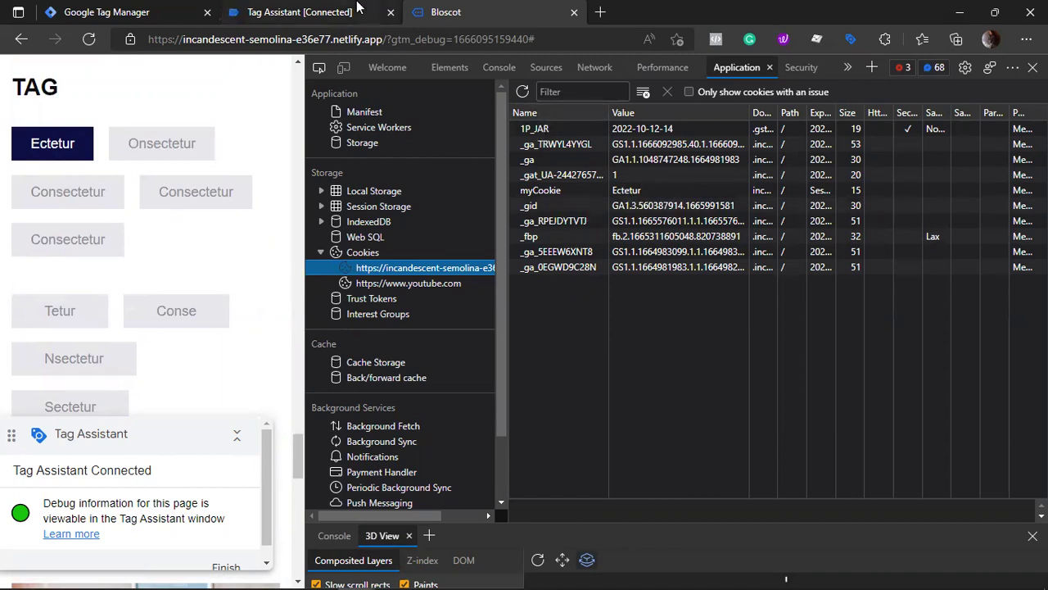
- Switch to Tag Assistant and check the Read - myCookie variable's value under Link Click event 14 of the new session
left_click(358, 8)
left_click(536, 347)
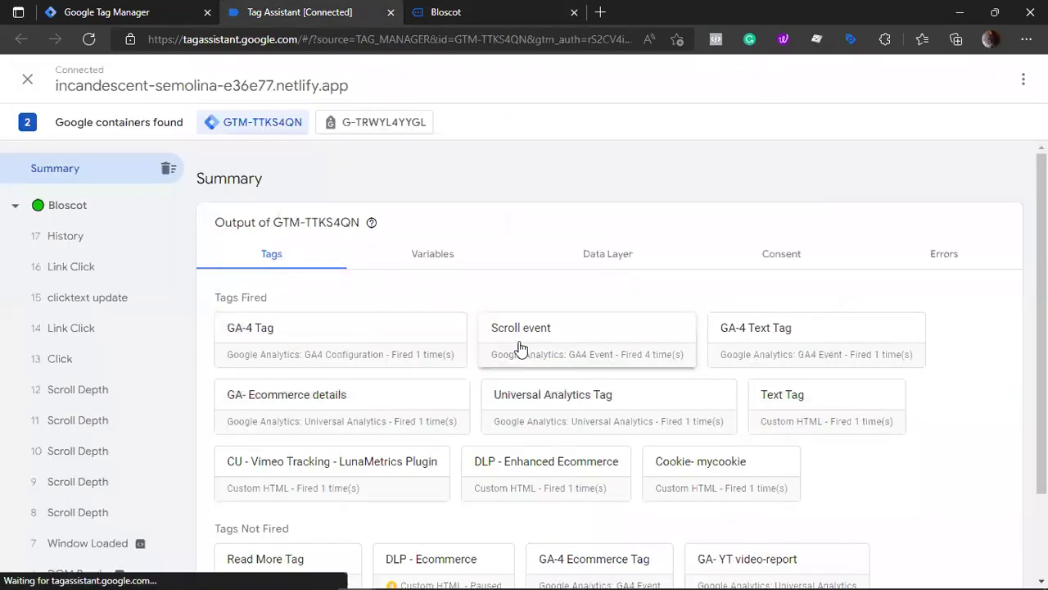
left_click(425, 256)
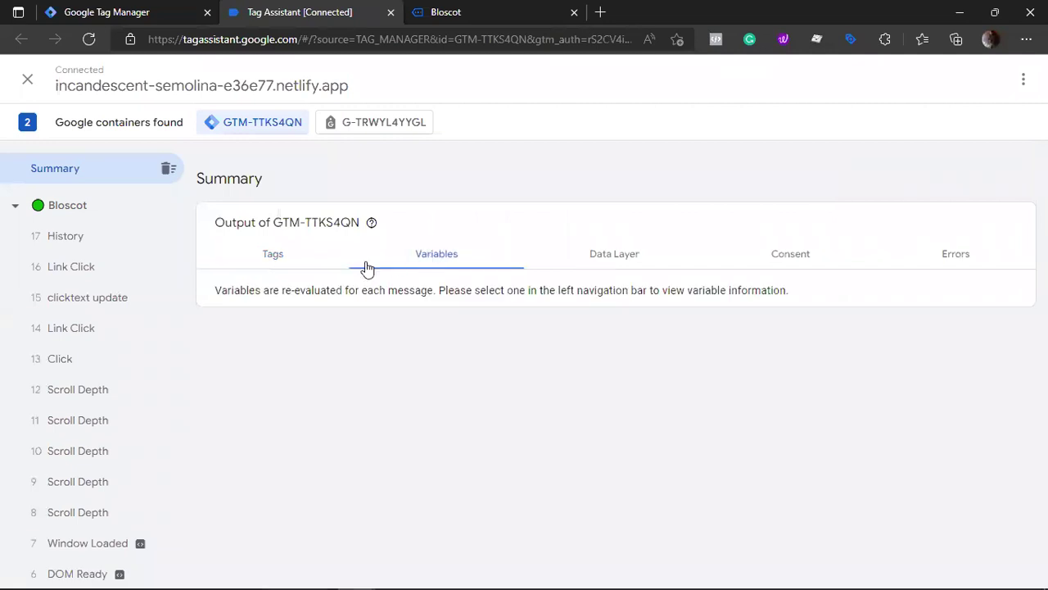
left_click(123, 334)
scroll(385, 418, "down", 10)
scroll(385, 419, "down", 8)
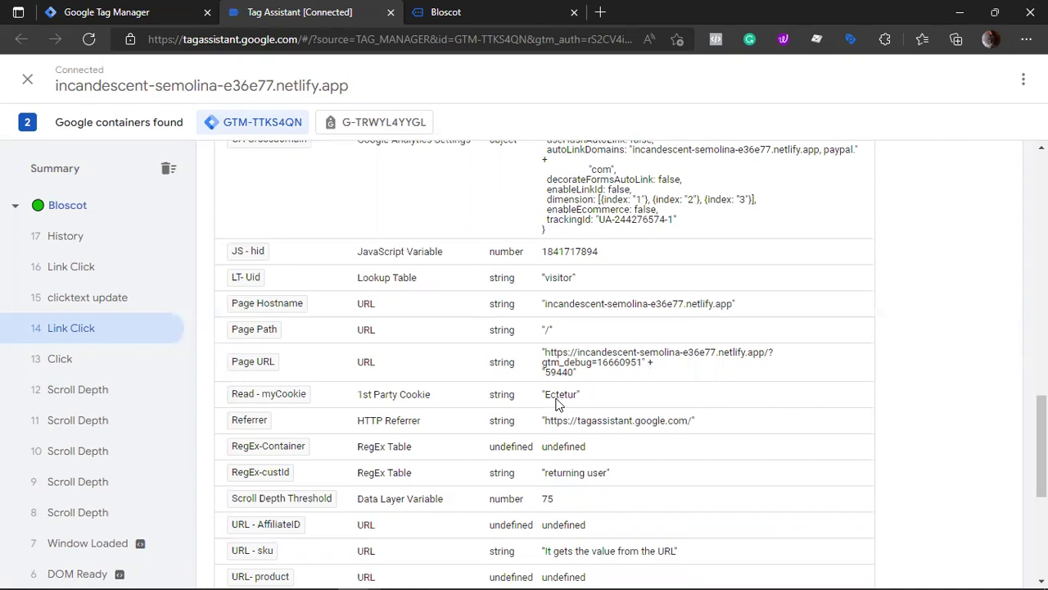
- Switch back to Google Tag Manager and open the container's list of tags
left_click(160, 8)
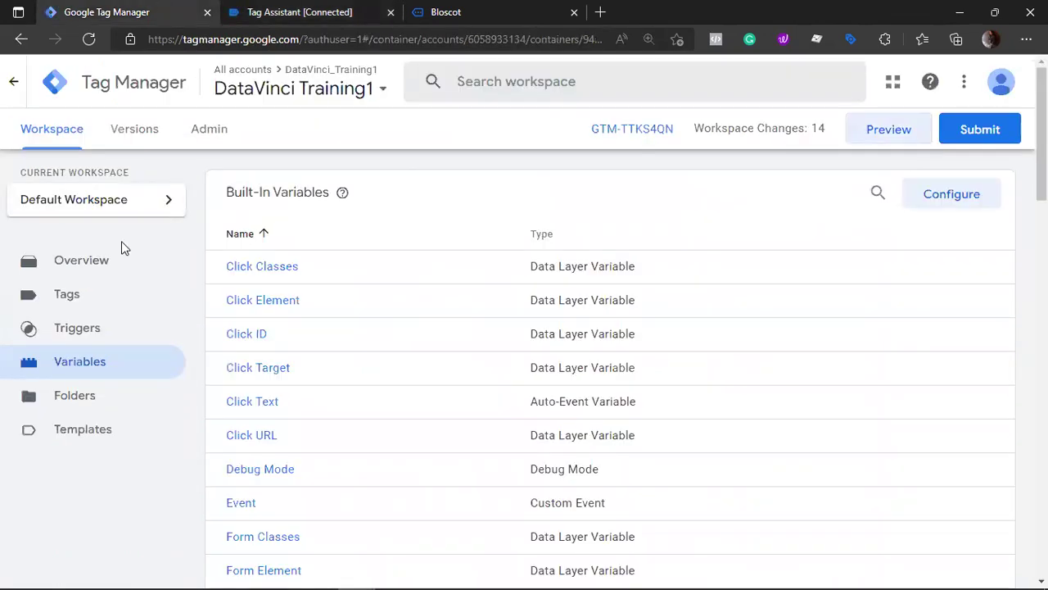
left_click(121, 300)
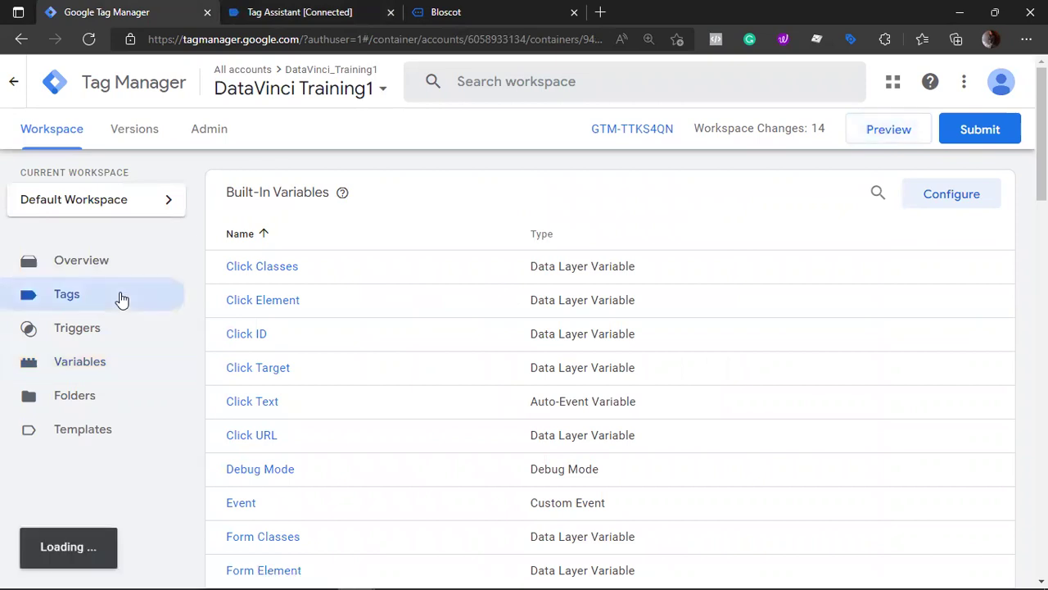